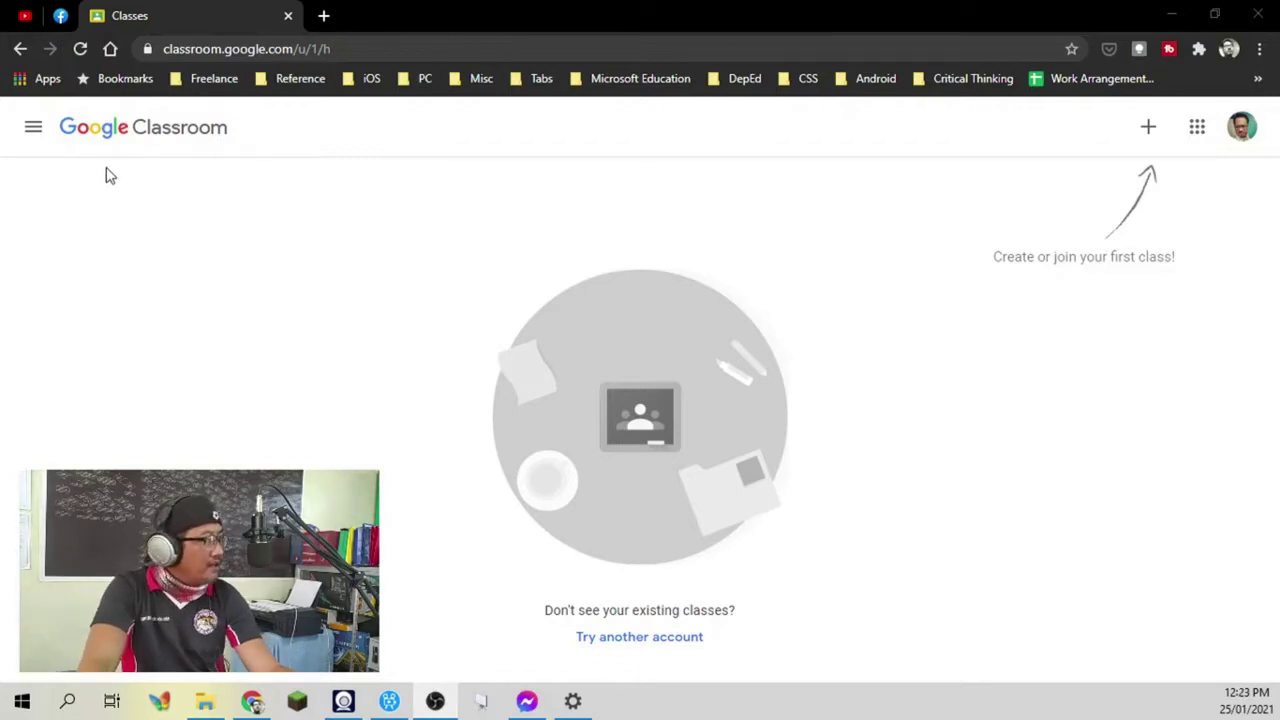
# - View the weekly class calendar and the list of archived classes
pyautogui.click(42, 140)
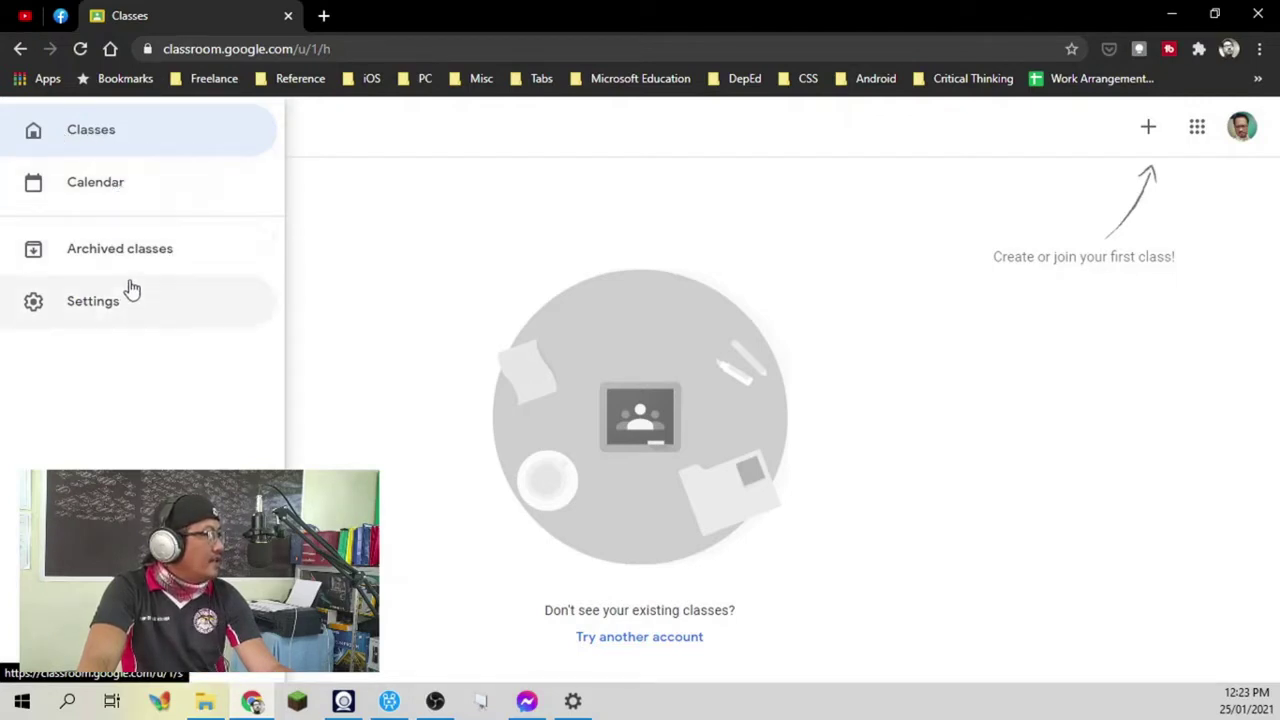
pyautogui.click(143, 176)
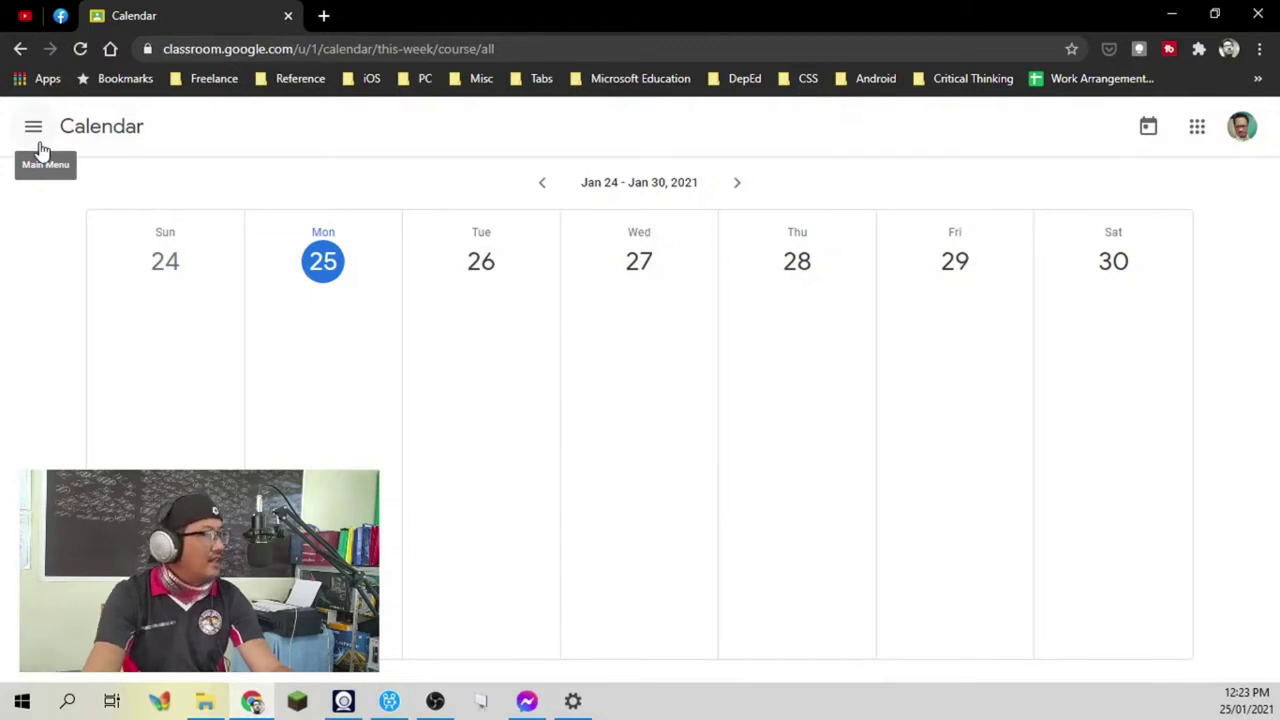
pyautogui.click(40, 148)
pyautogui.click(105, 266)
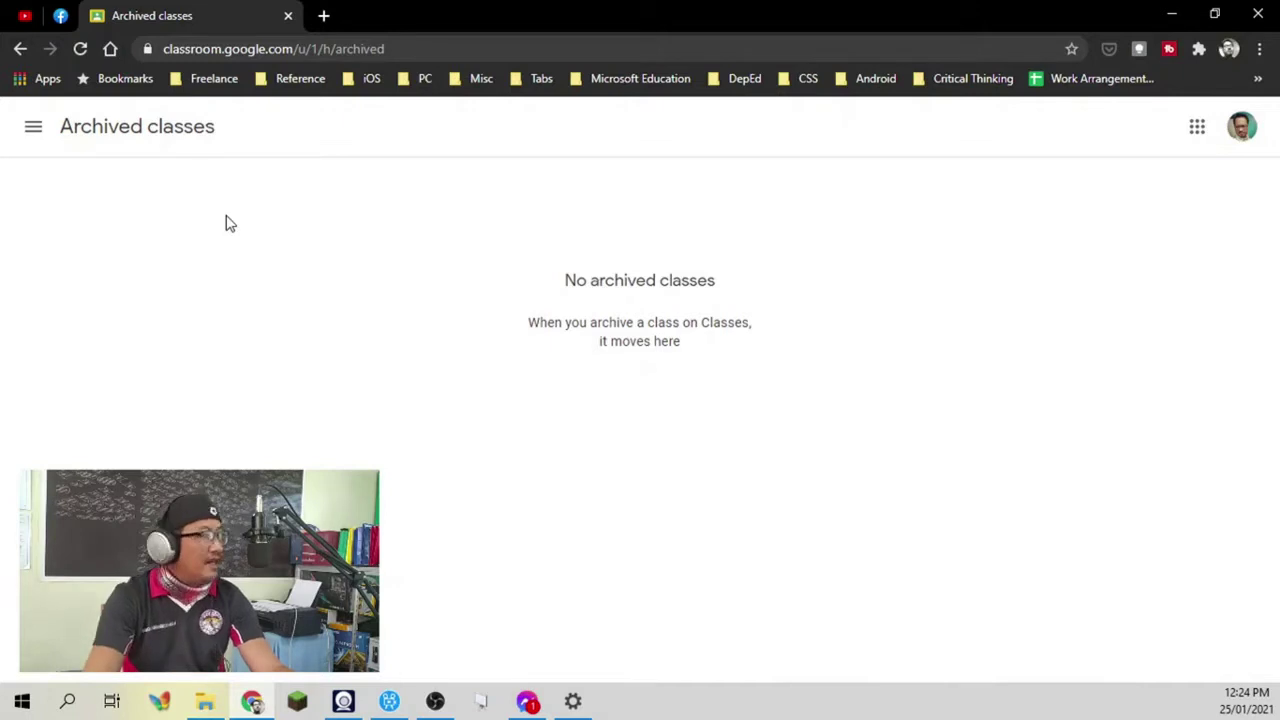
# - Review the profile and notification options in the Classroom settings and return to the Classes page
pyautogui.click(33, 126)
pyautogui.click(71, 300)
pyautogui.scroll(-5, 641, 322)
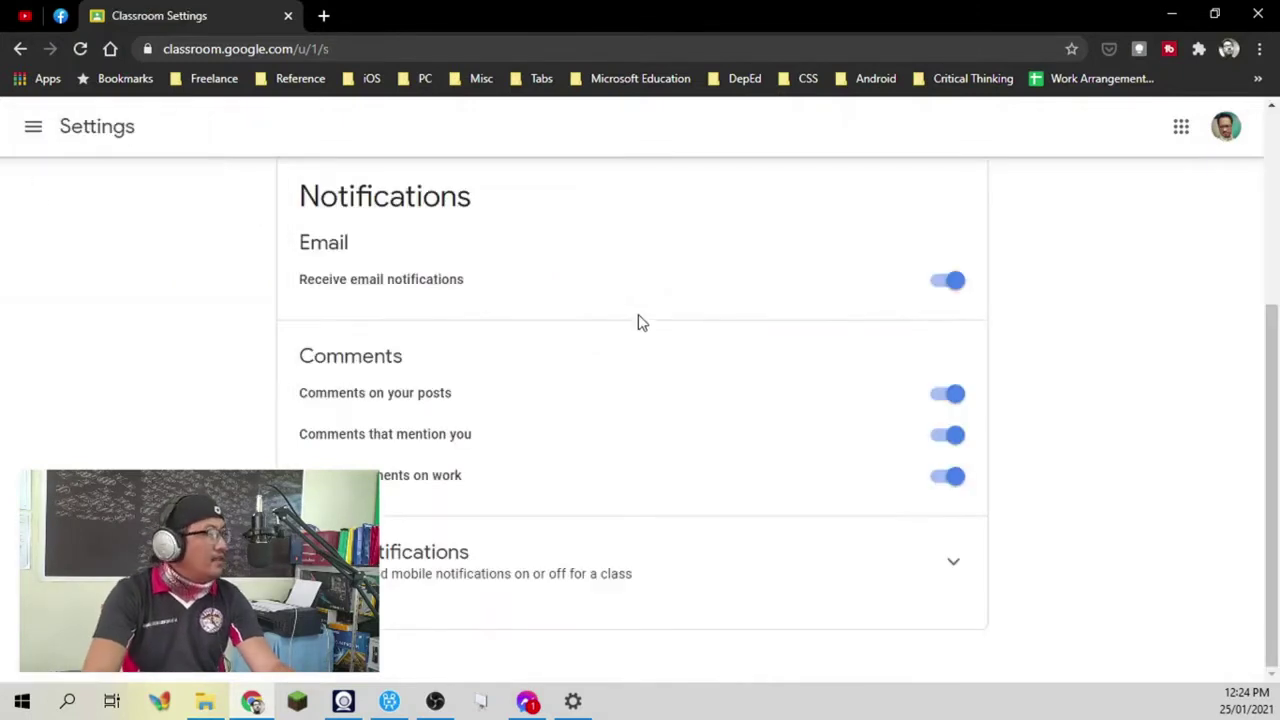
pyautogui.scroll(3, 641, 322)
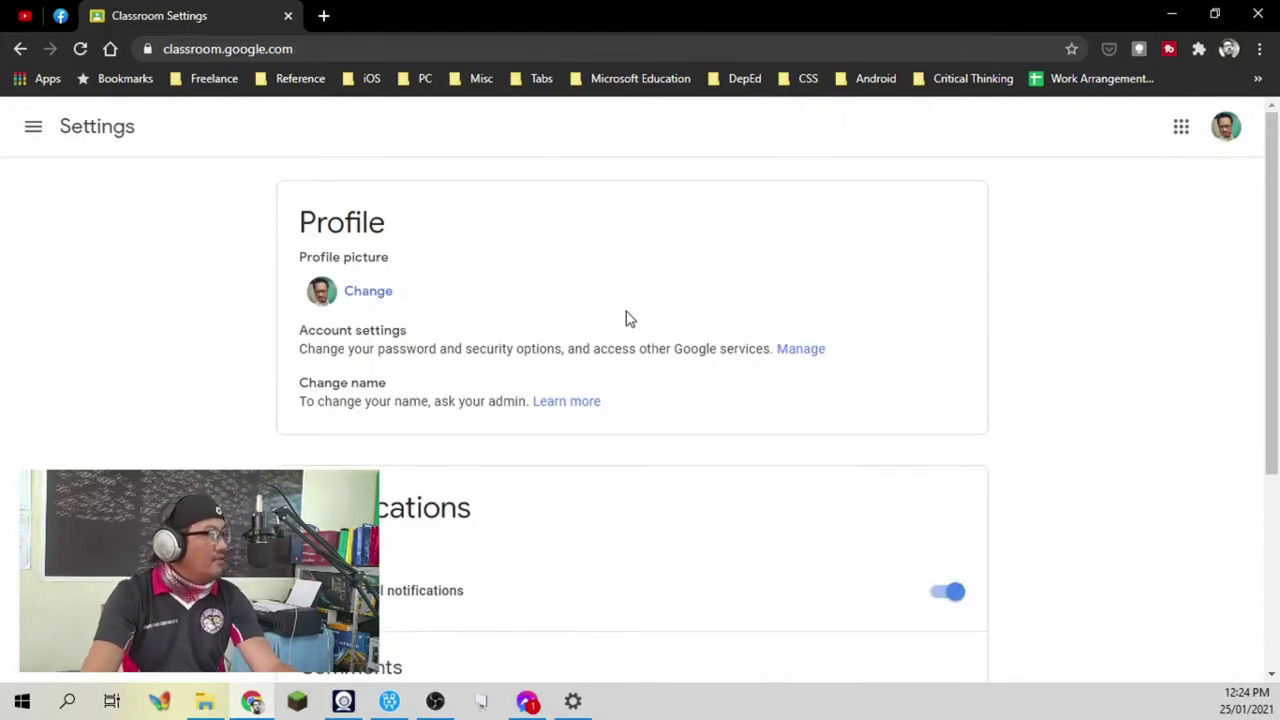
pyautogui.scroll(-3, 629, 318)
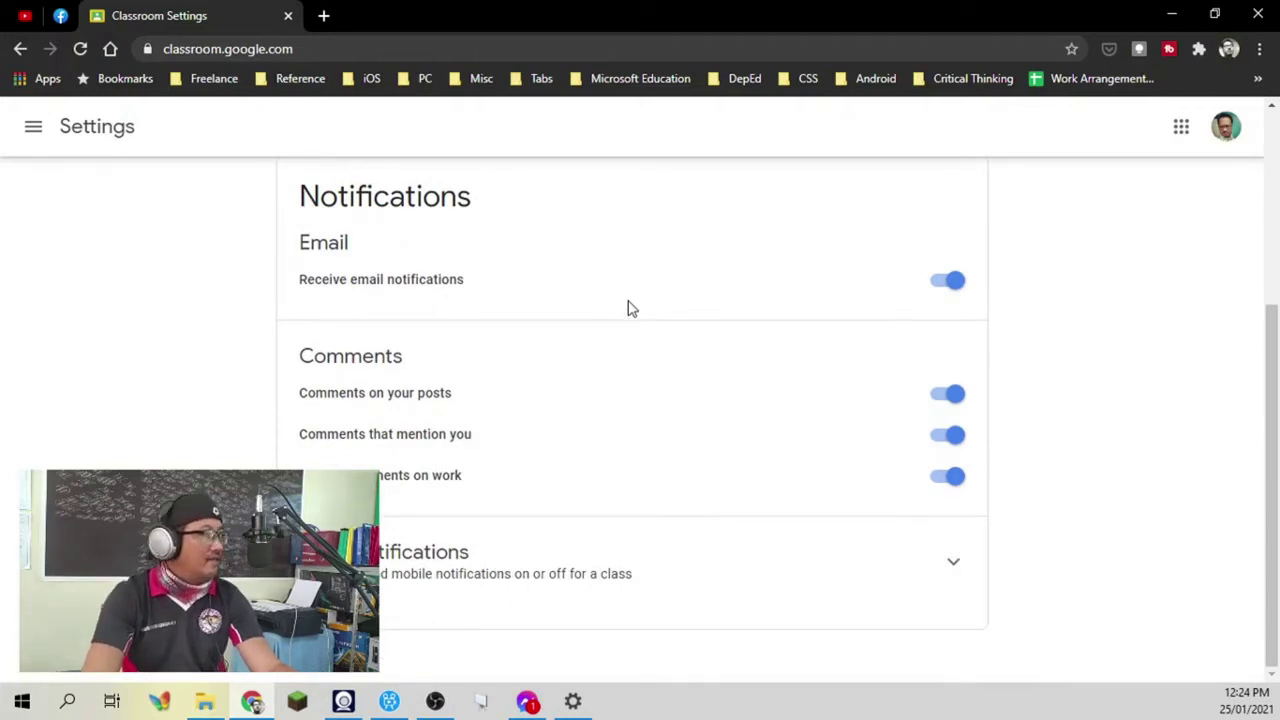
pyautogui.scroll(3, 631, 308)
pyautogui.click(36, 132)
pyautogui.click(57, 142)
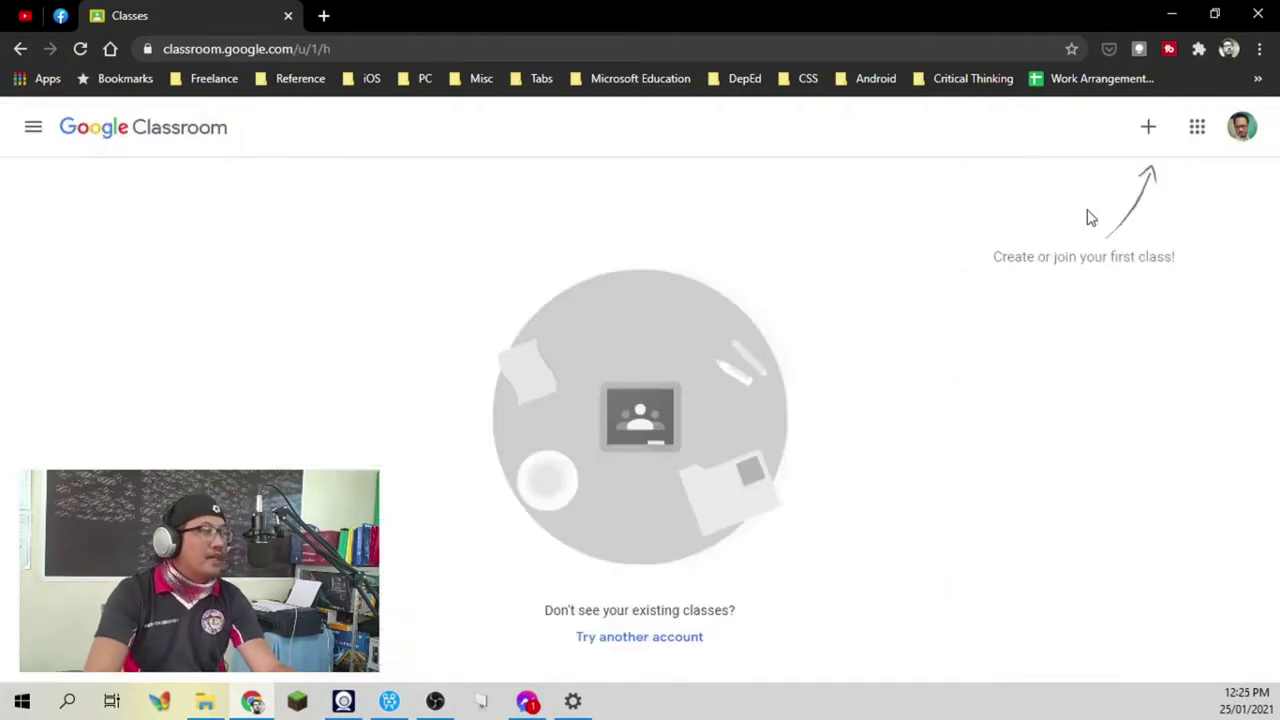
# - Check the signed-in account's details and look through the list of available Google apps
pyautogui.click(1235, 143)
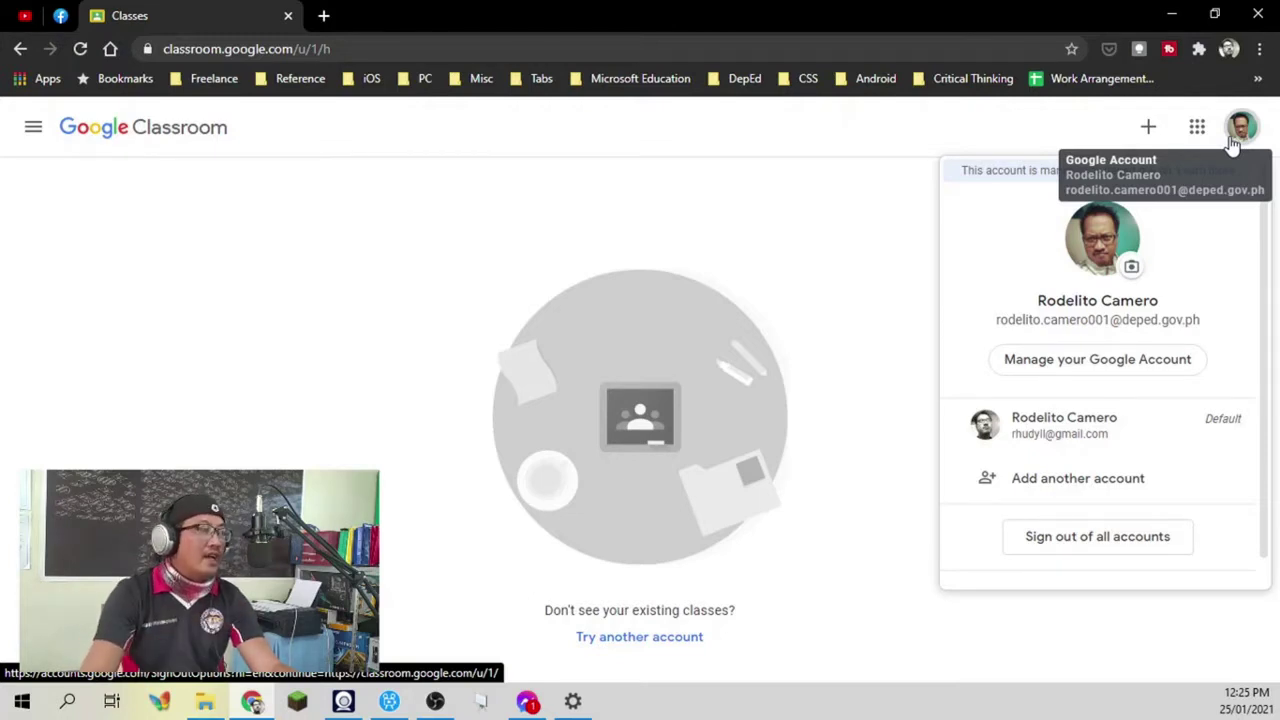
pyautogui.press('Escape')
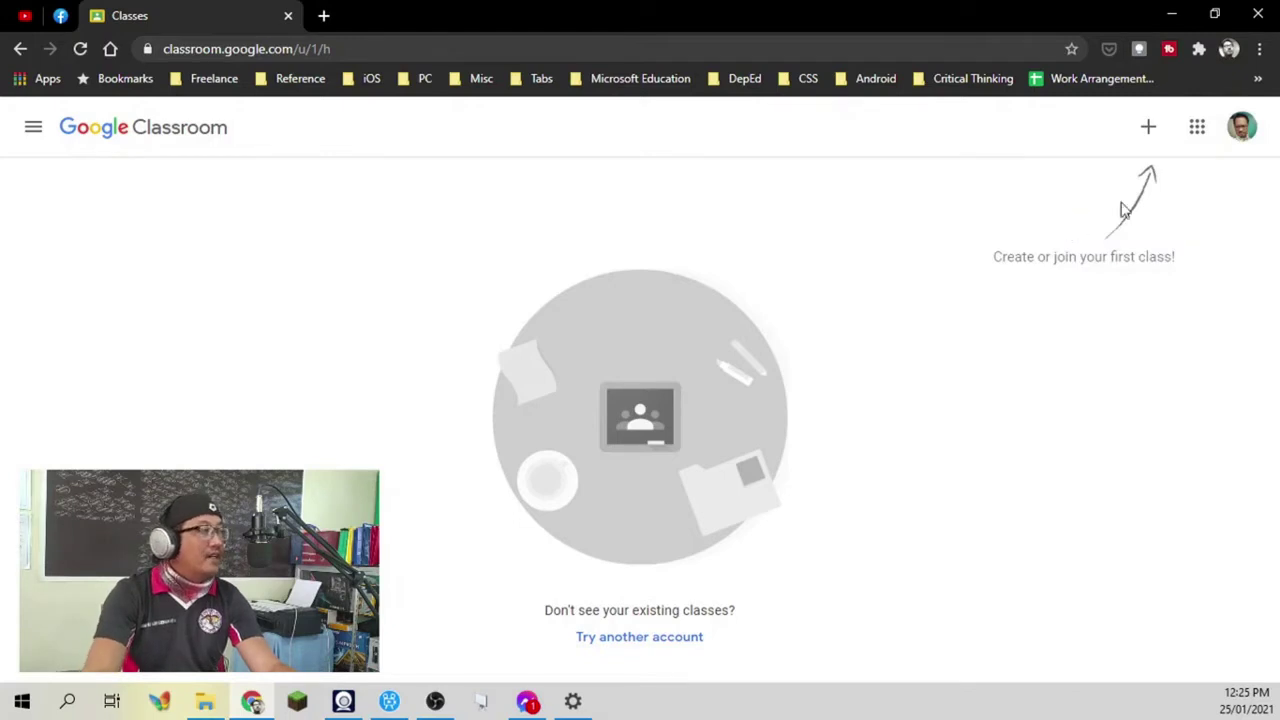
pyautogui.click(1197, 129)
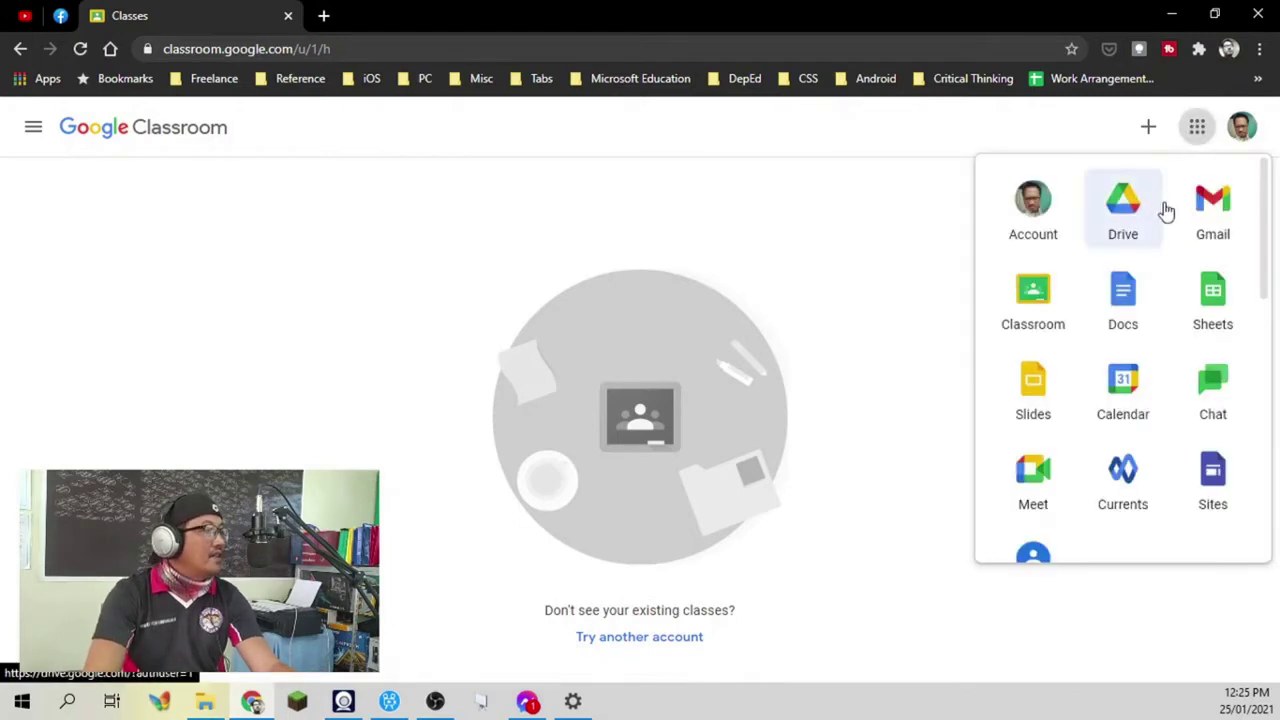
pyautogui.scroll(-4, 1166, 243)
pyautogui.scroll(-5, 1166, 245)
pyautogui.scroll(10, 1166, 245)
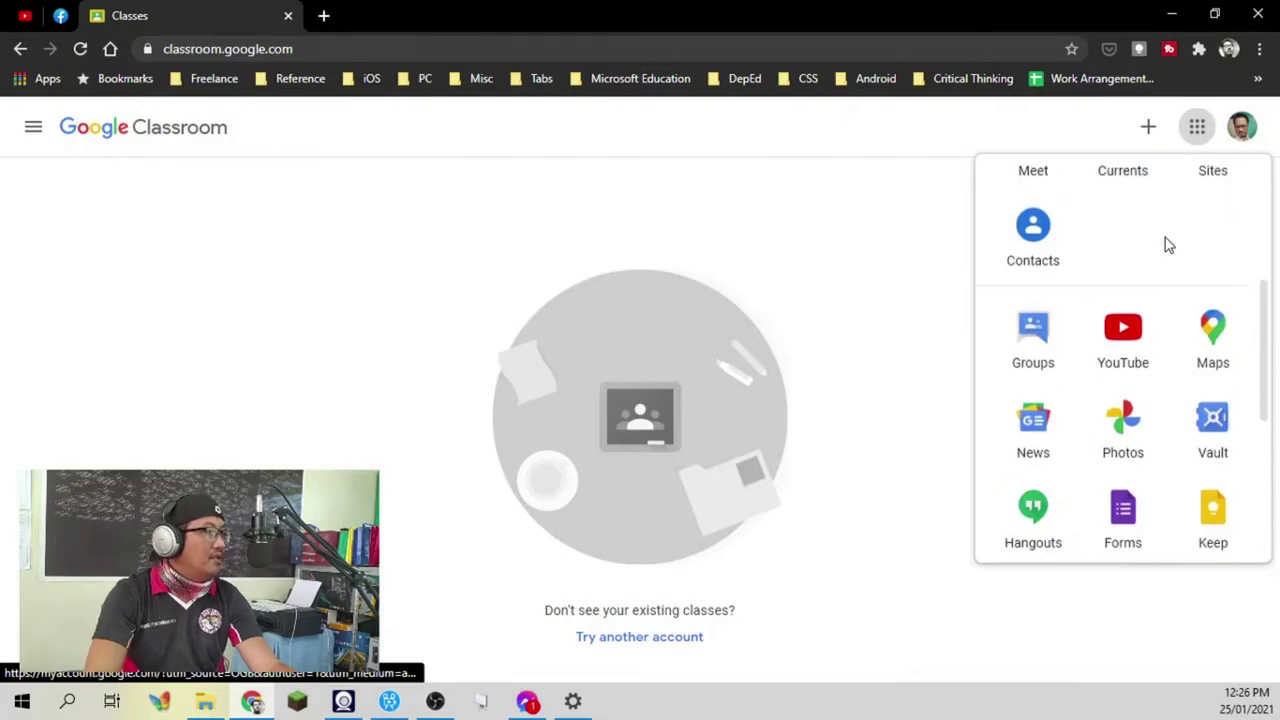
pyautogui.click(963, 209)
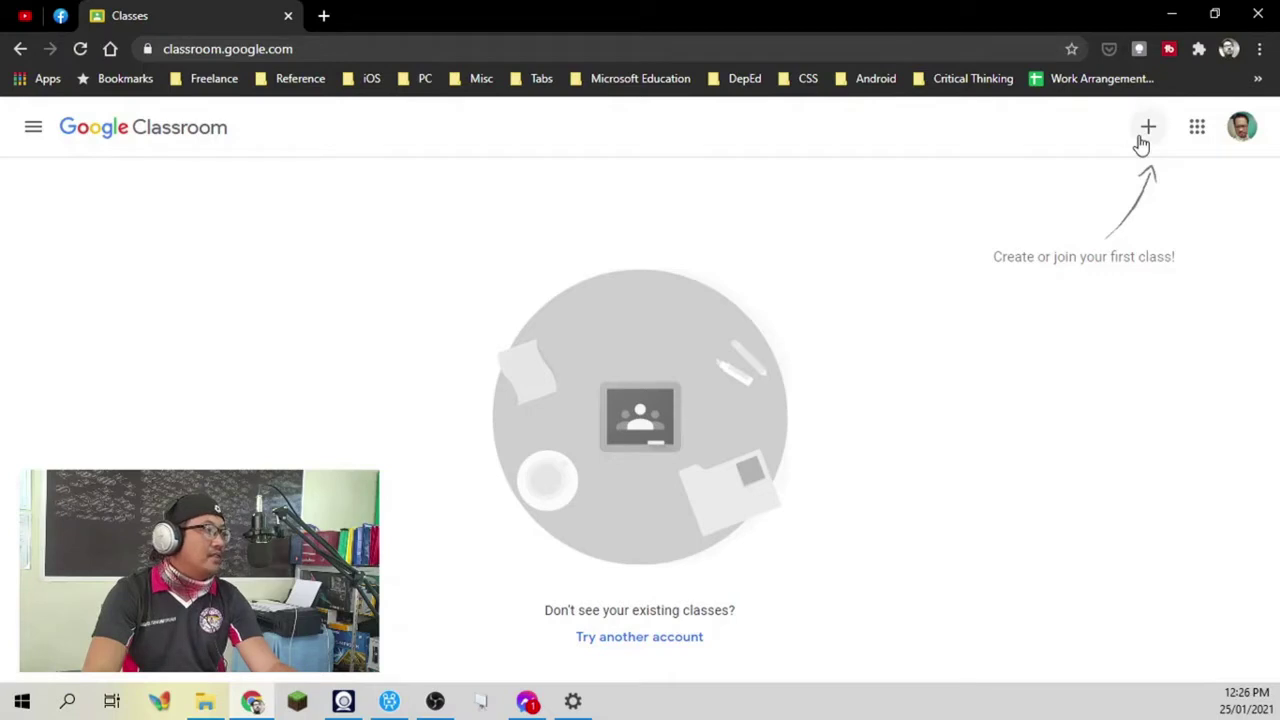
# - Create a class named Grade 12 with section CSS and subject Etech
pyautogui.click(1146, 128)
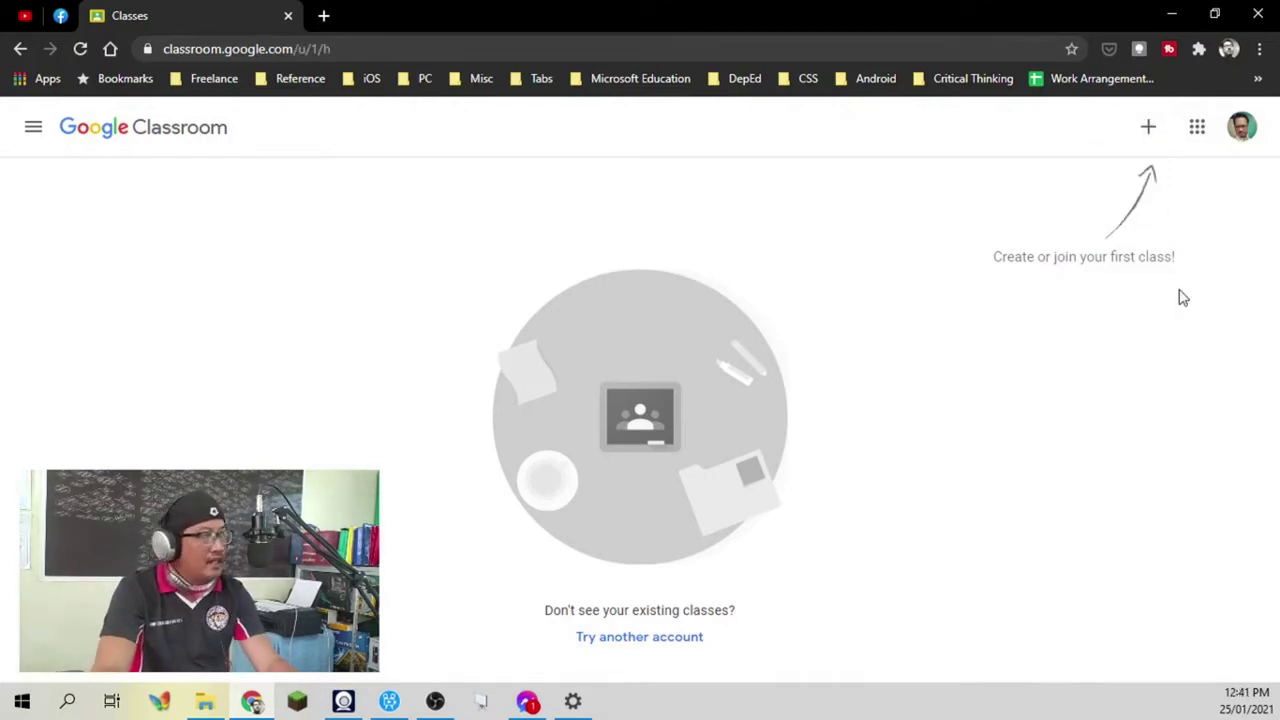
pyautogui.click(1150, 146)
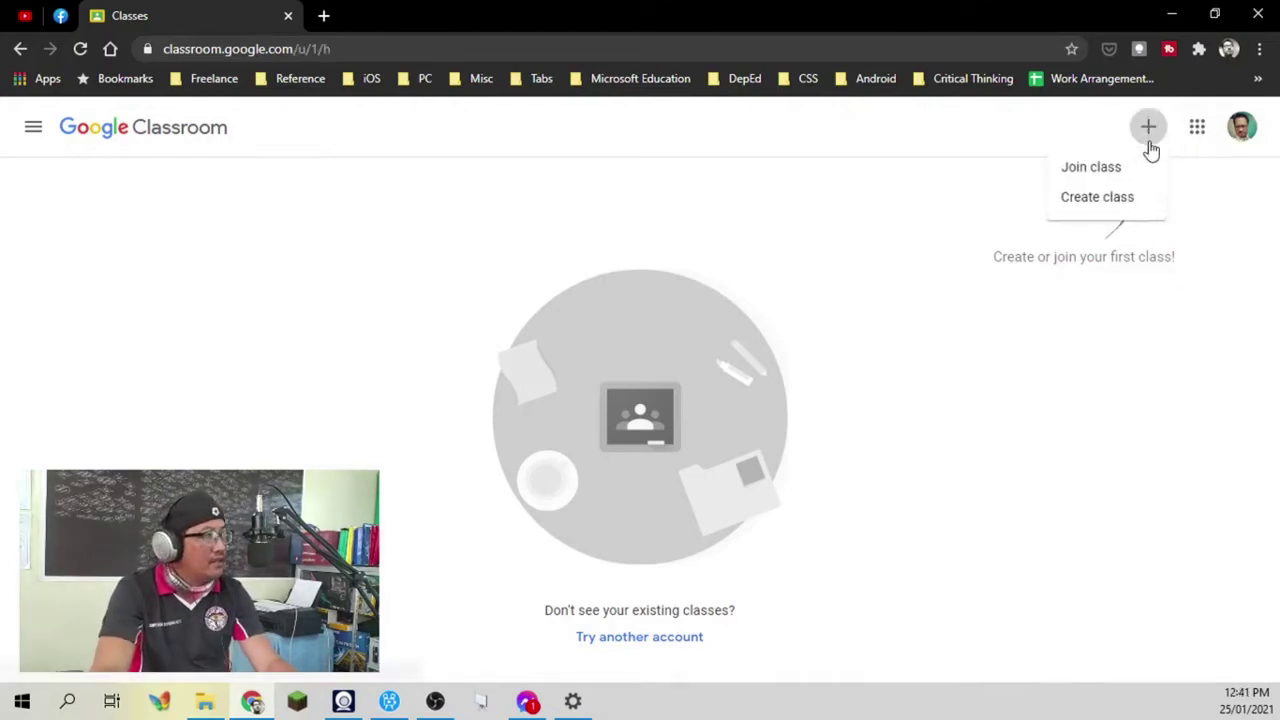
pyautogui.click(1123, 206)
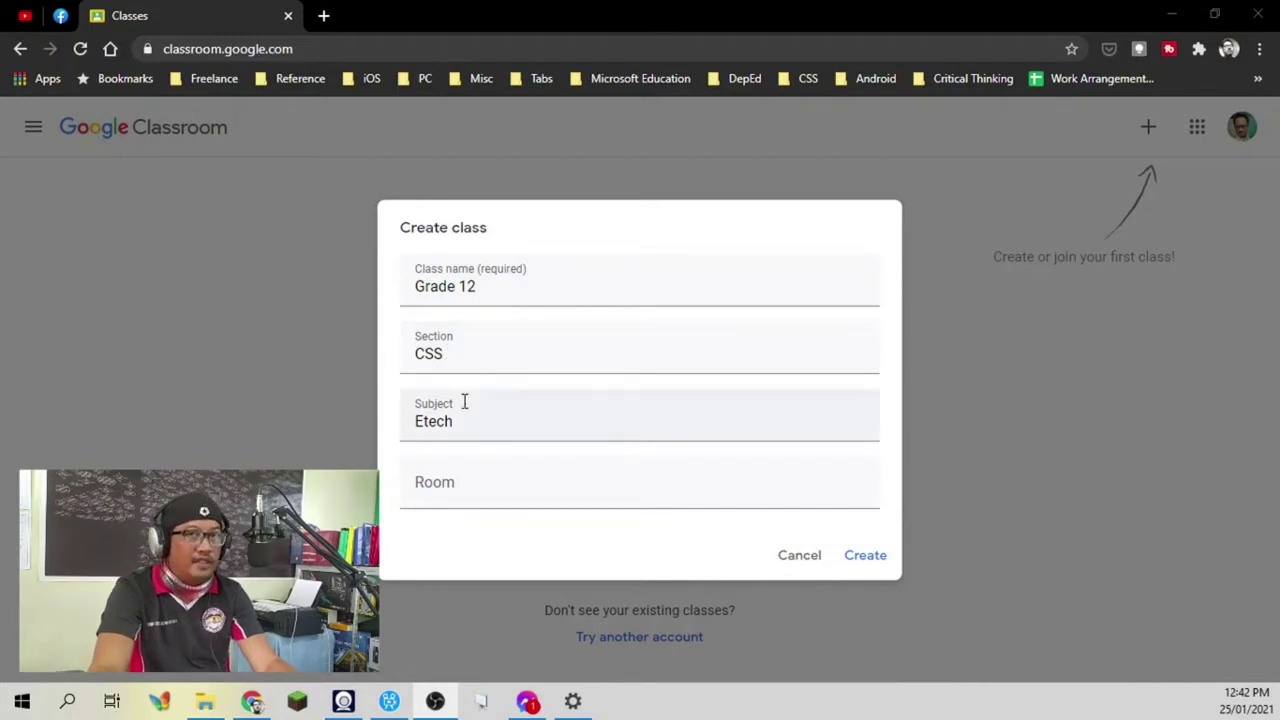
pyautogui.click(862, 554)
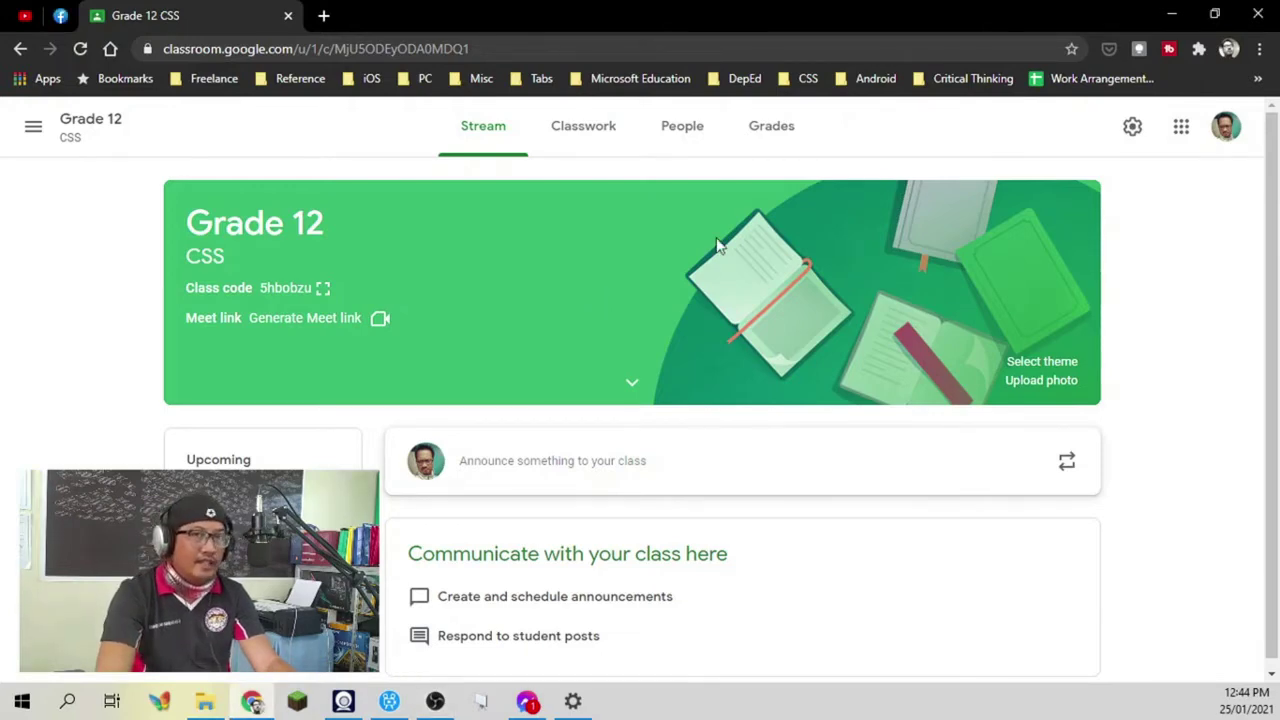
# - Look through the Grade 12 class's Classwork, People and Grades pages and its class settings
pyautogui.click(597, 127)
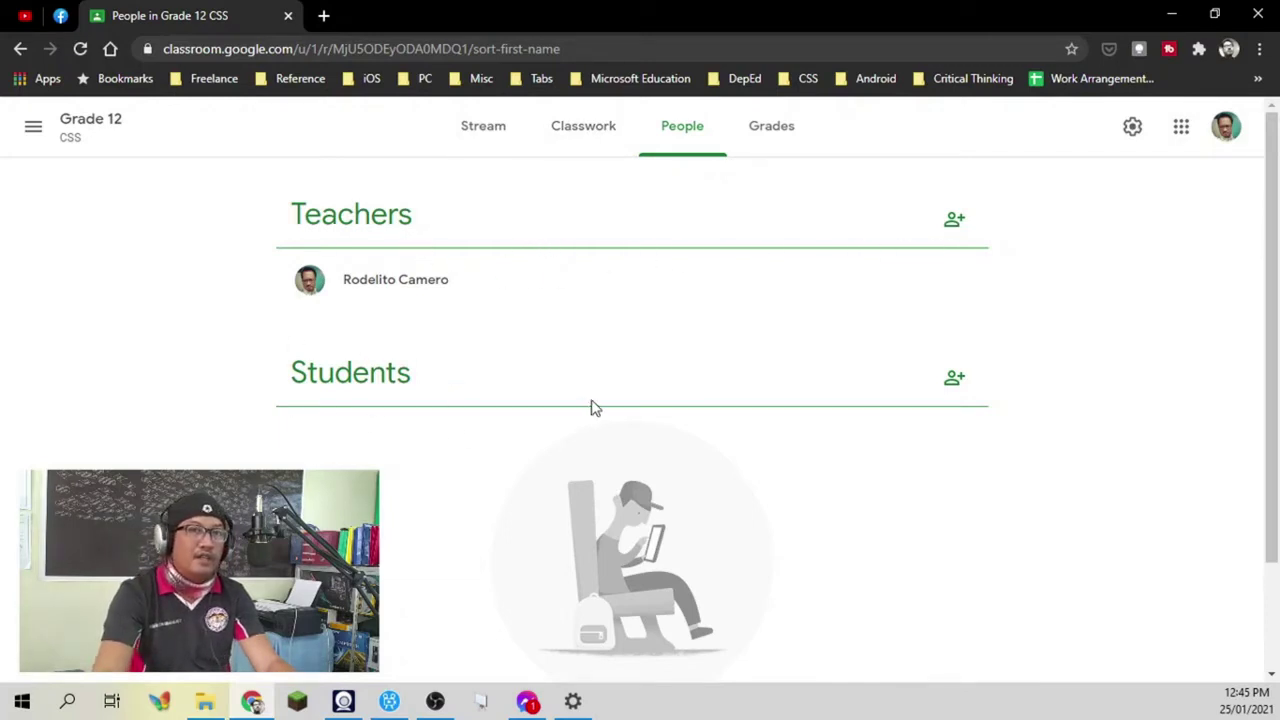
pyautogui.click(771, 125)
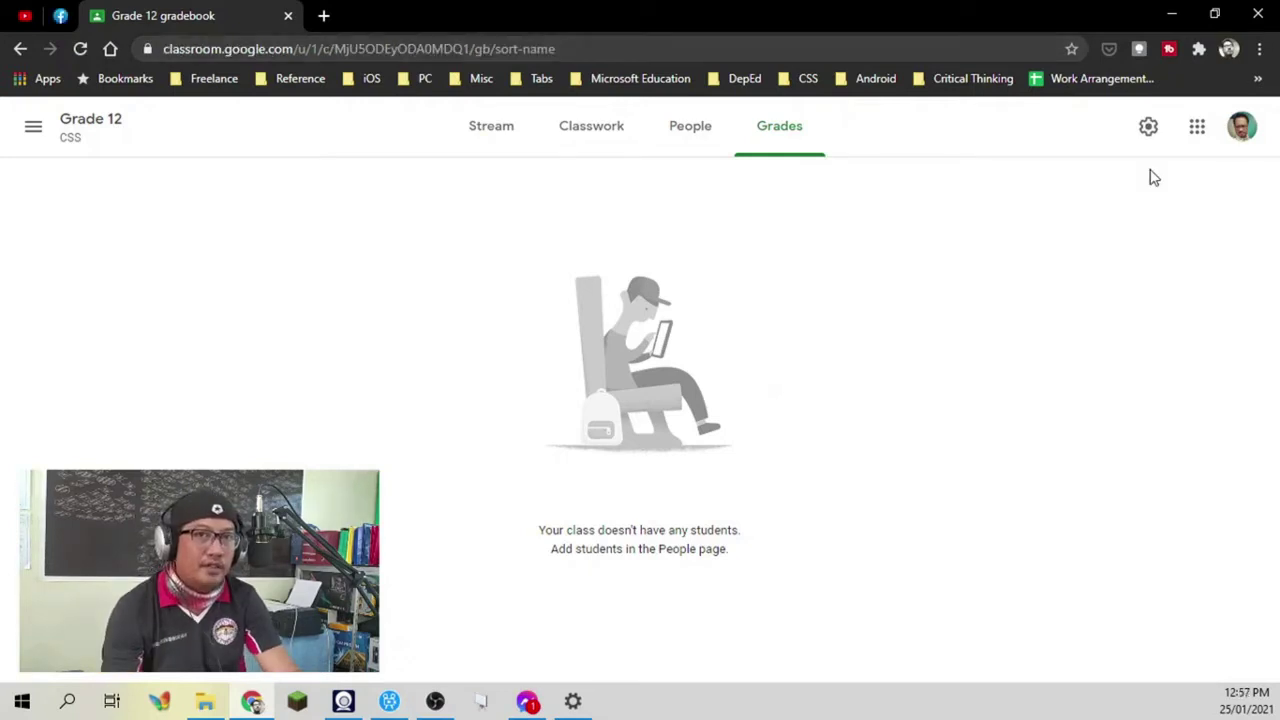
pyautogui.click(1148, 128)
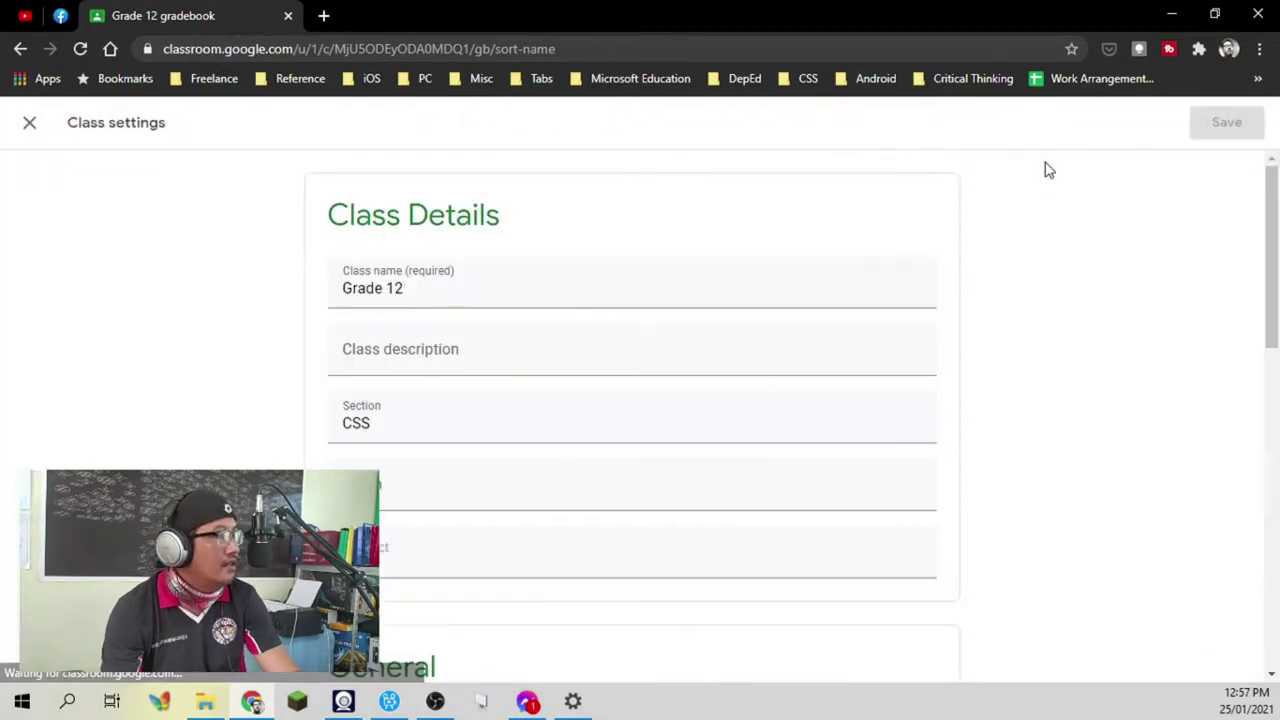
pyautogui.scroll(-4, 873, 250)
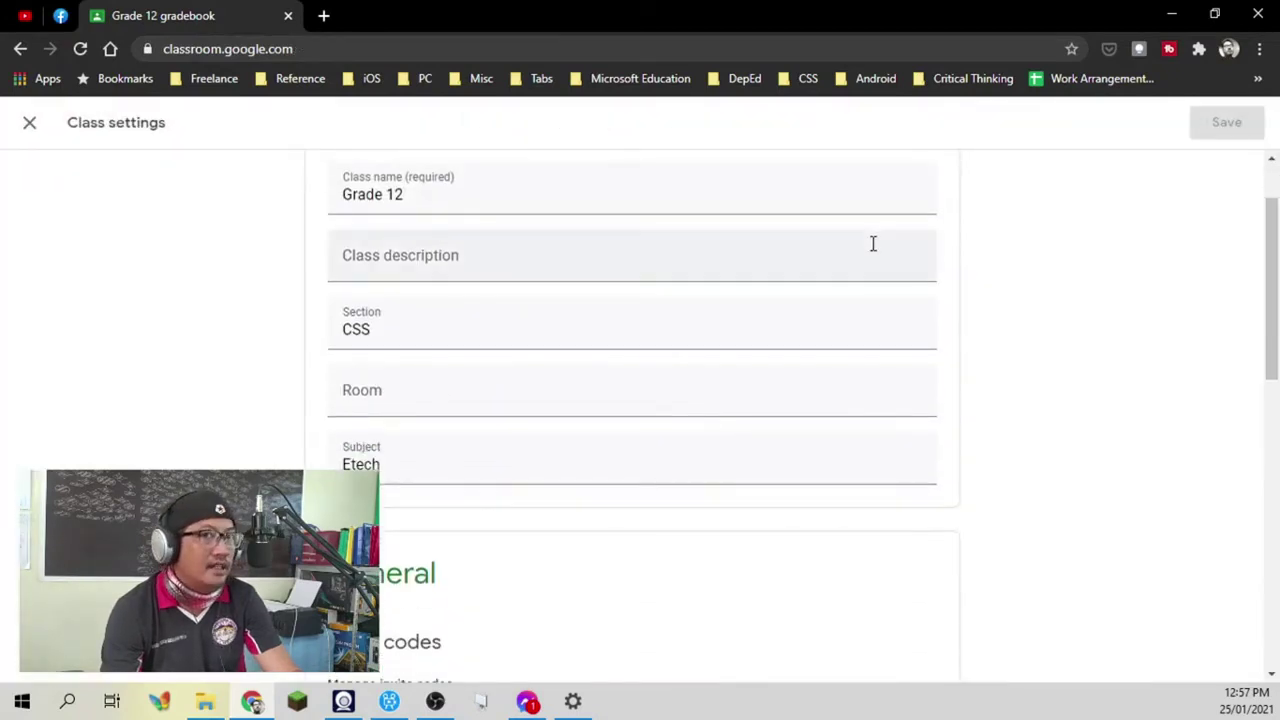
pyautogui.scroll(-5, 794, 292)
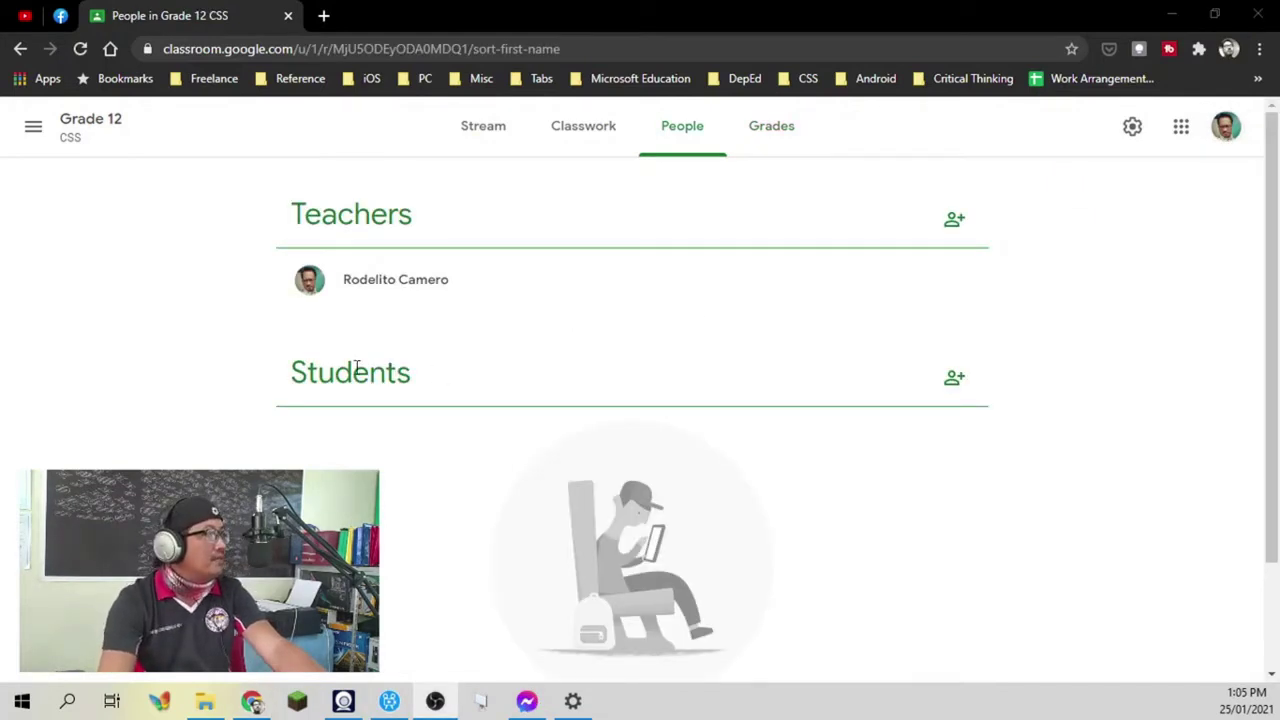
# - Invite a student to the Grade 12 class by entering the student's e-mail address
pyautogui.click(670, 128)
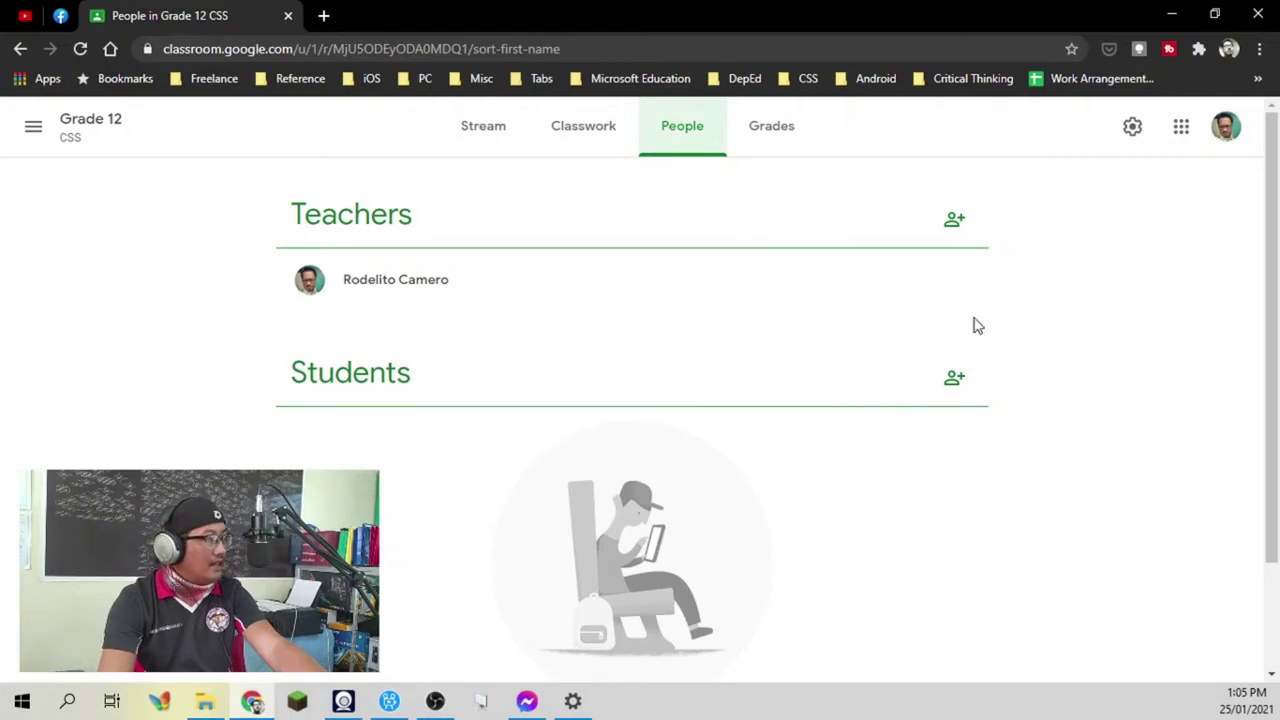
pyautogui.click(964, 389)
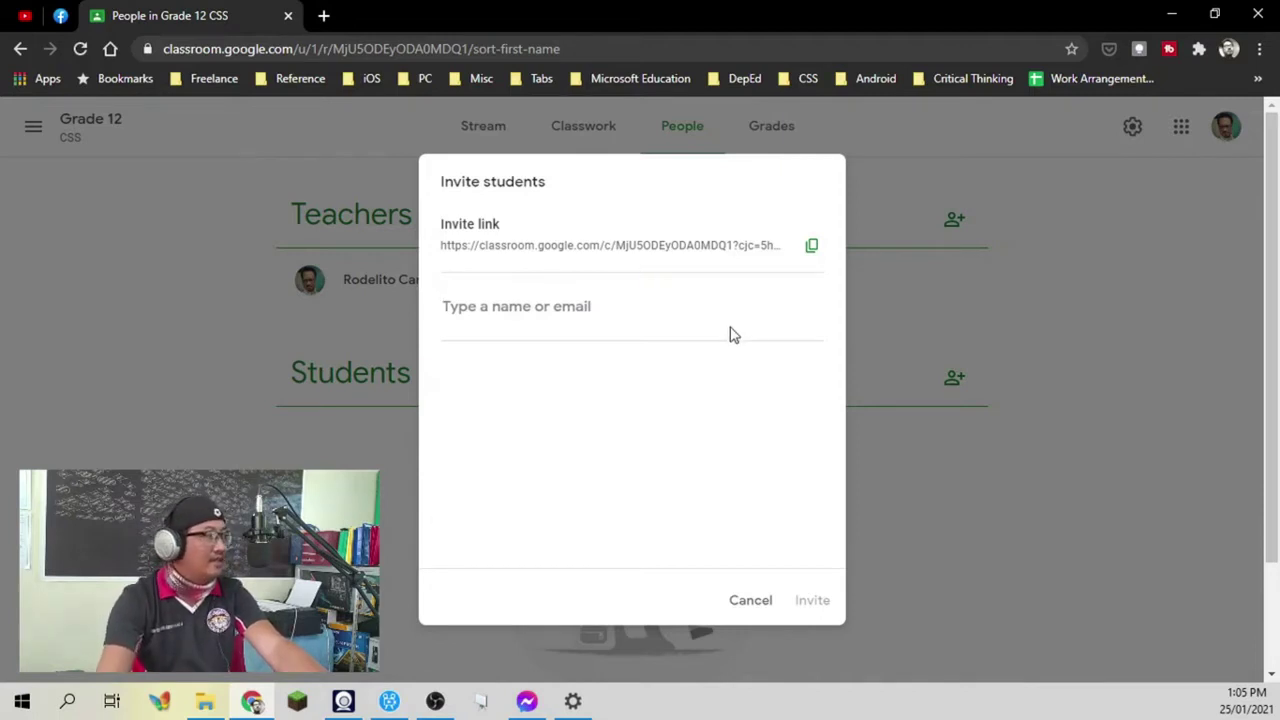
pyautogui.hotkey('ctrl', 'v')
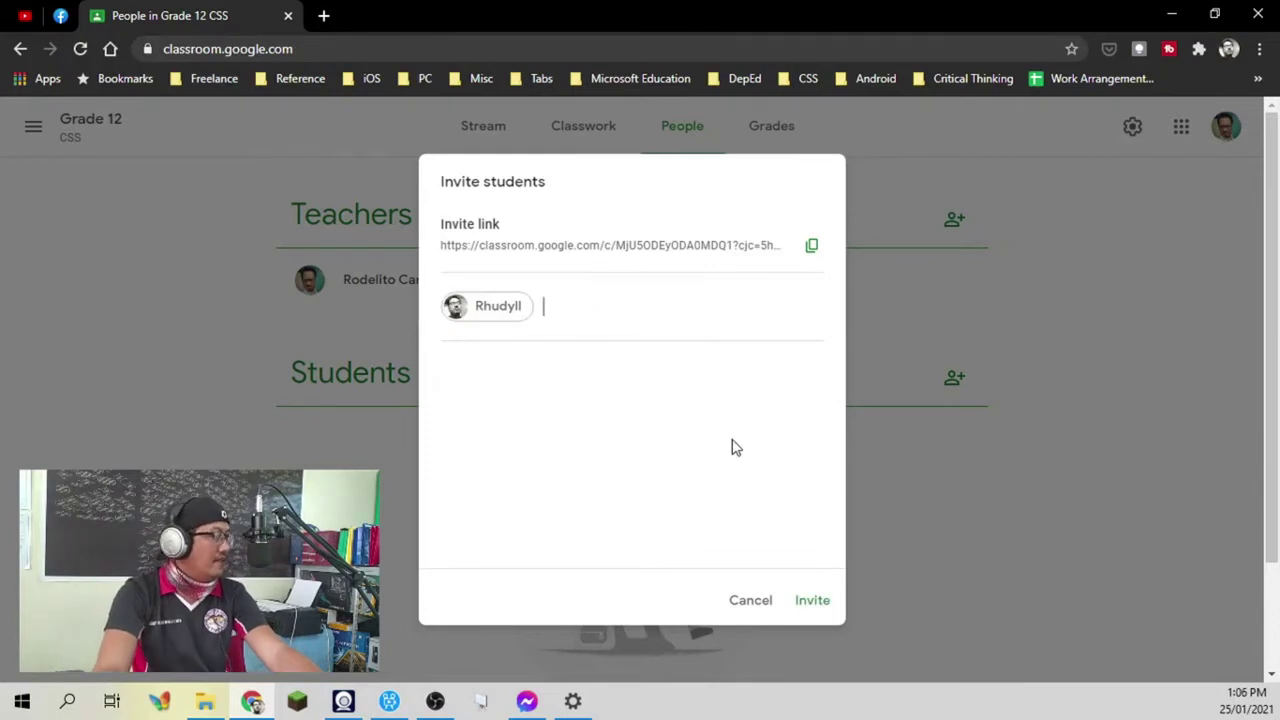
pyautogui.click(812, 599)
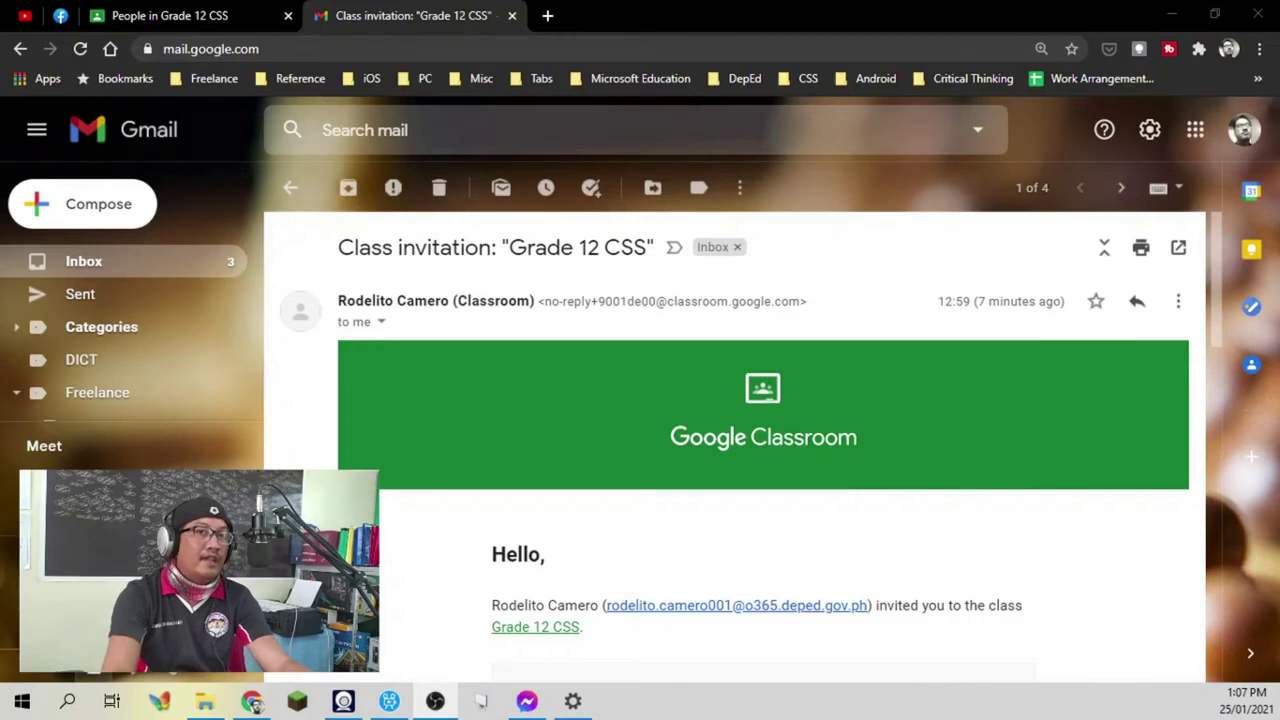
# - Read the class invitation e-mail in Gmail and join the Grade 12 CSS class from it
pyautogui.scroll(-3, 874, 449)
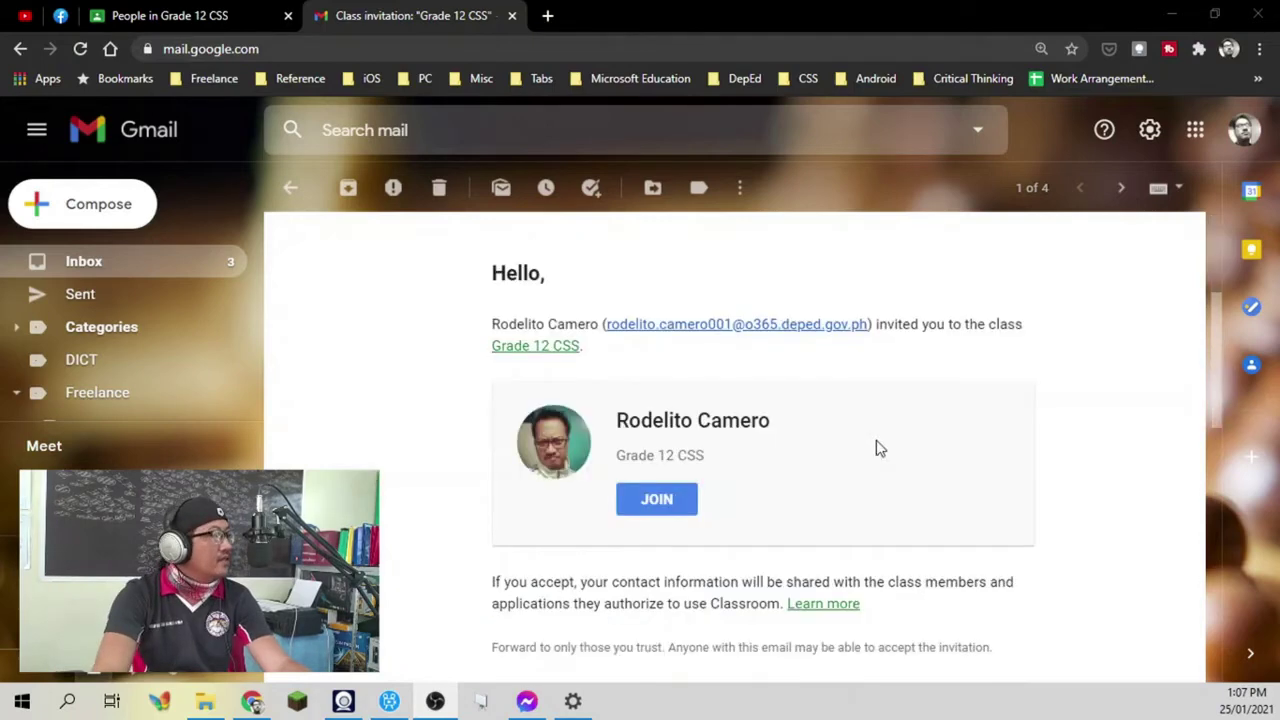
pyautogui.scroll(-1, 800, 500)
pyautogui.click(657, 406)
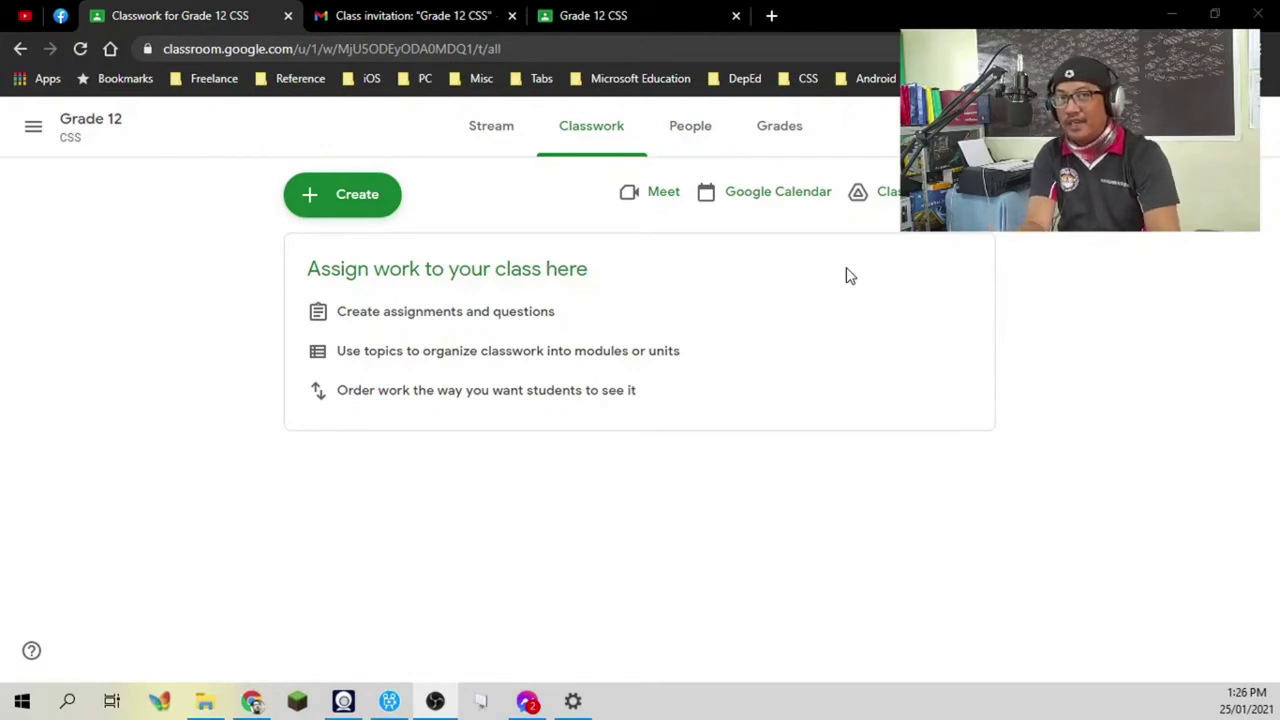
# - Add a classwork topic named "The Current State of ICT Technologies" to the Grade 12 class
pyautogui.click(691, 309)
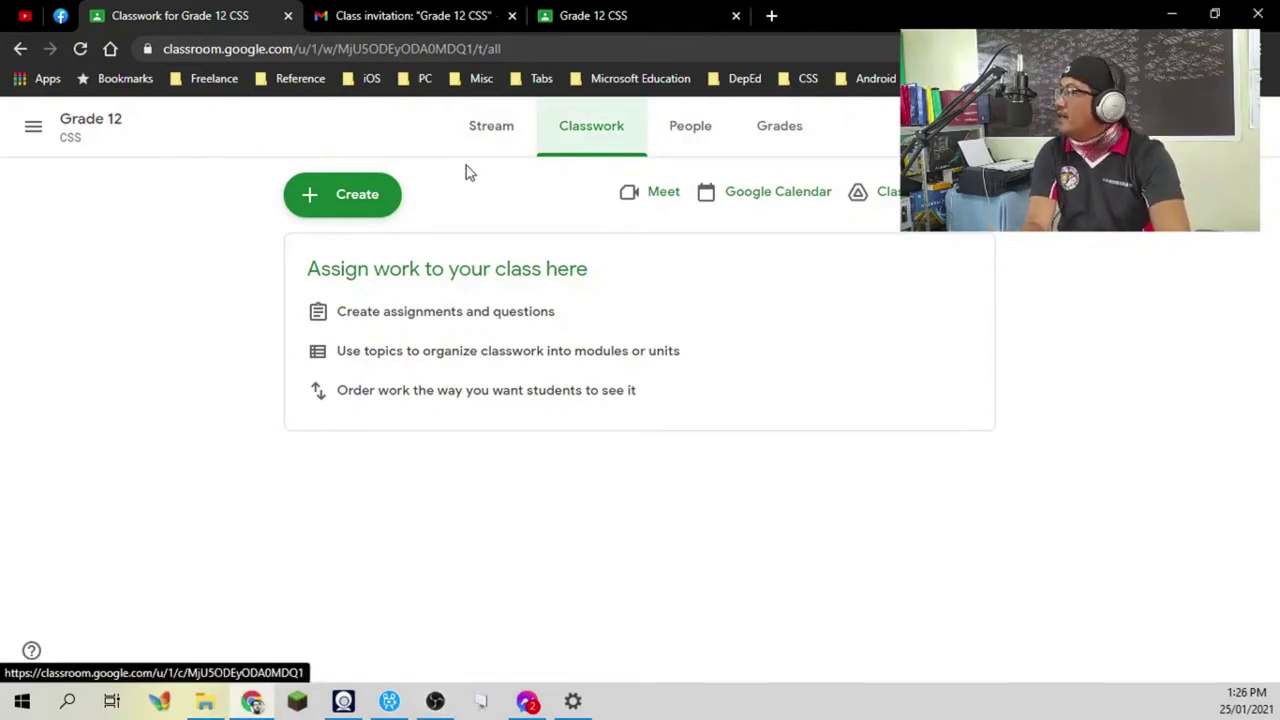
pyautogui.click(350, 205)
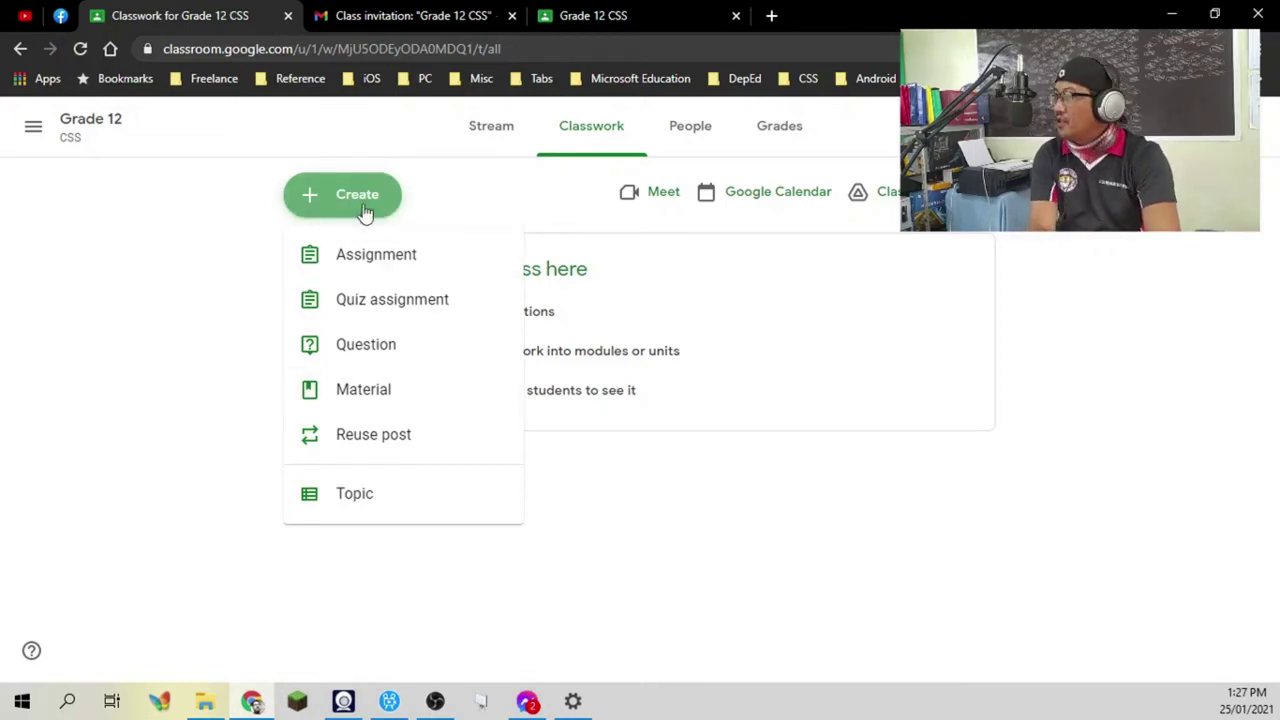
pyautogui.click(405, 496)
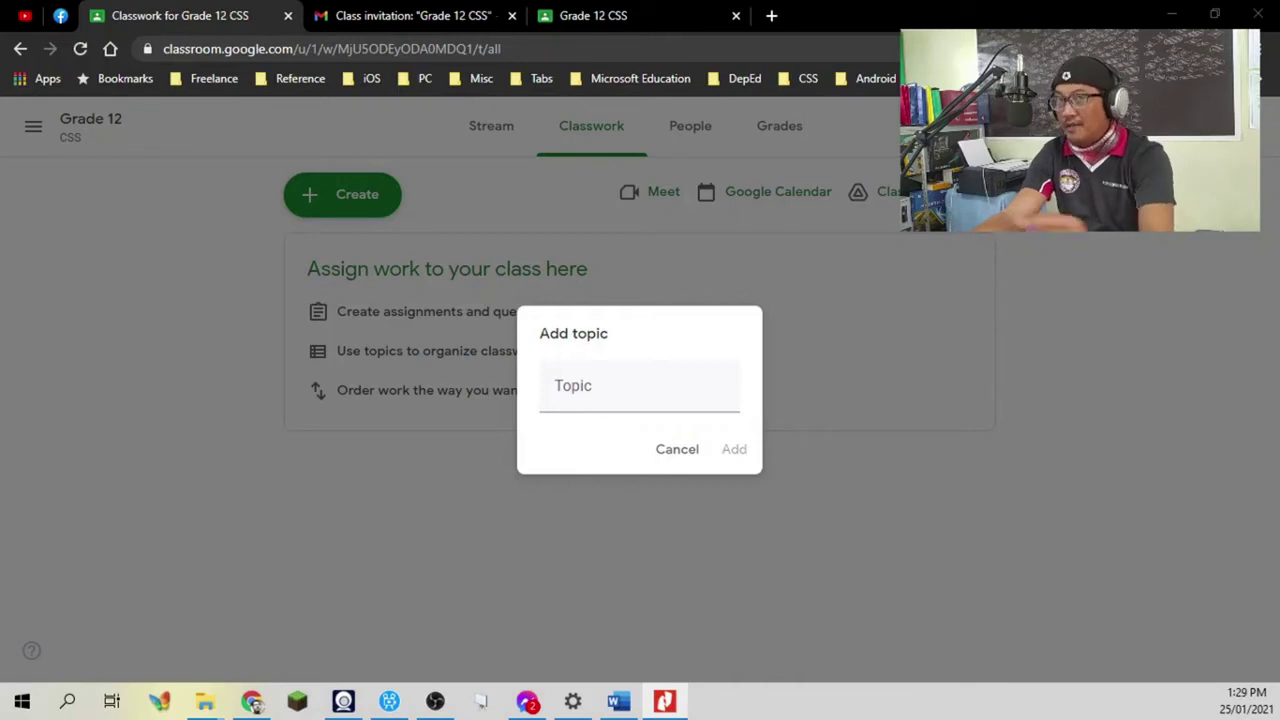
pyautogui.hotkey('alt', 'Tab')
pyautogui.write('State of ICT Technologies')
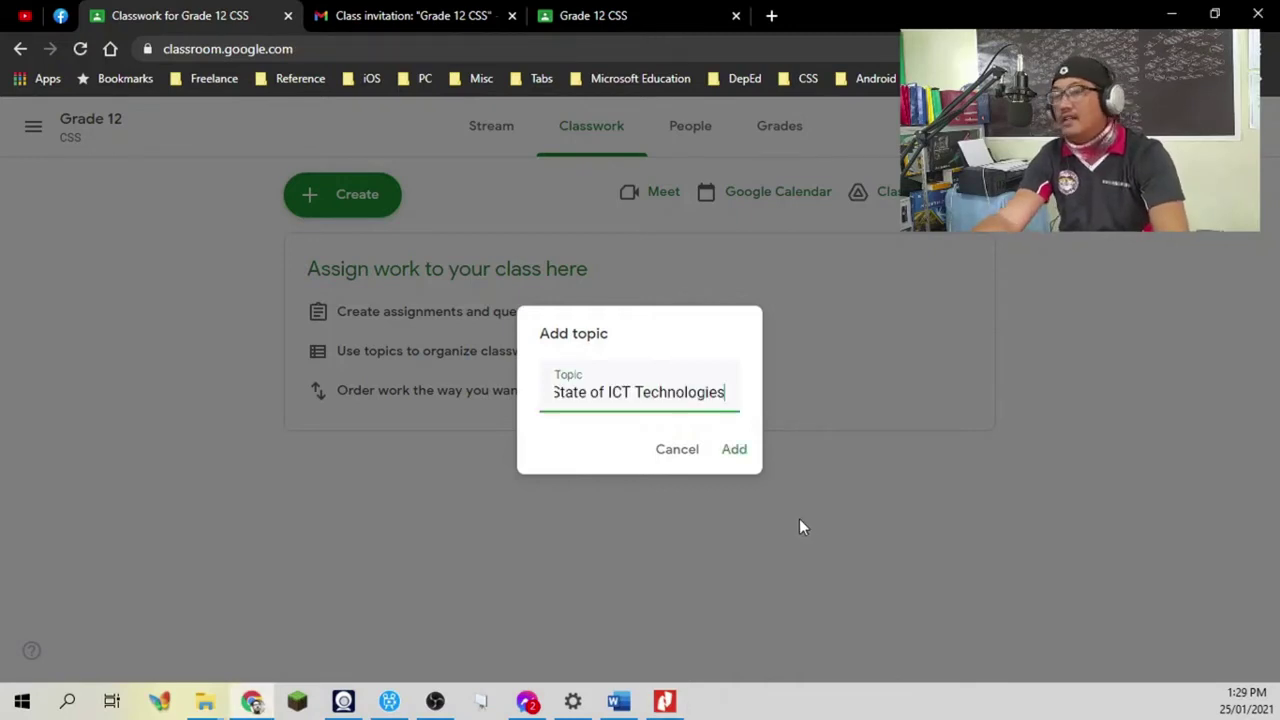
pyautogui.click(734, 452)
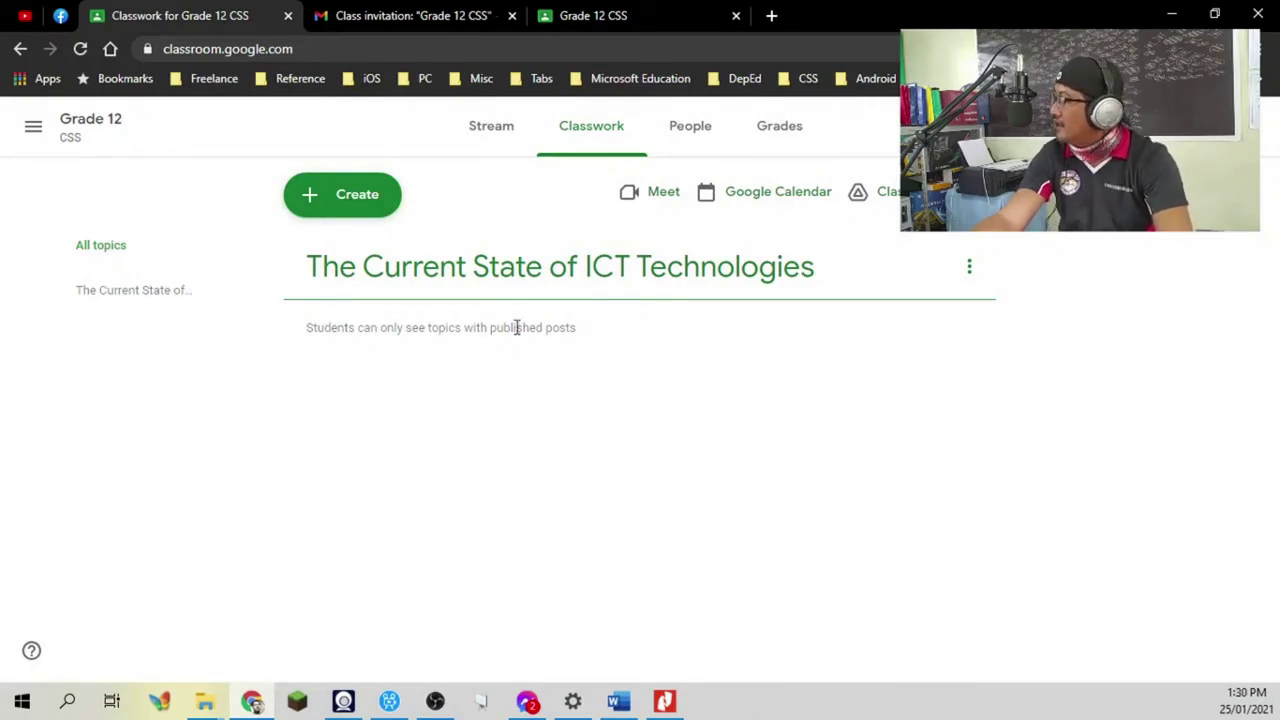
# - Start a new assignment titled "Assignment 1" with the instructions "Please download and answer the file below."
pyautogui.click(363, 212)
pyautogui.click(378, 256)
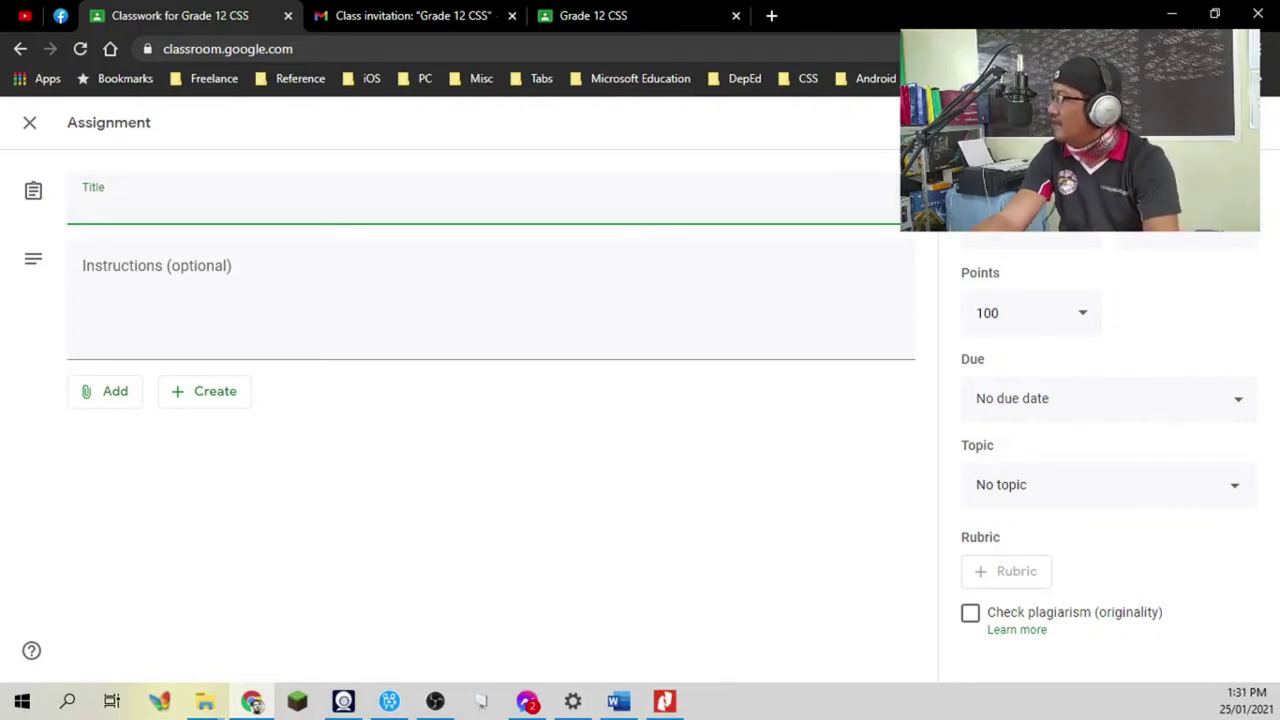
pyautogui.write('Assignment 1')
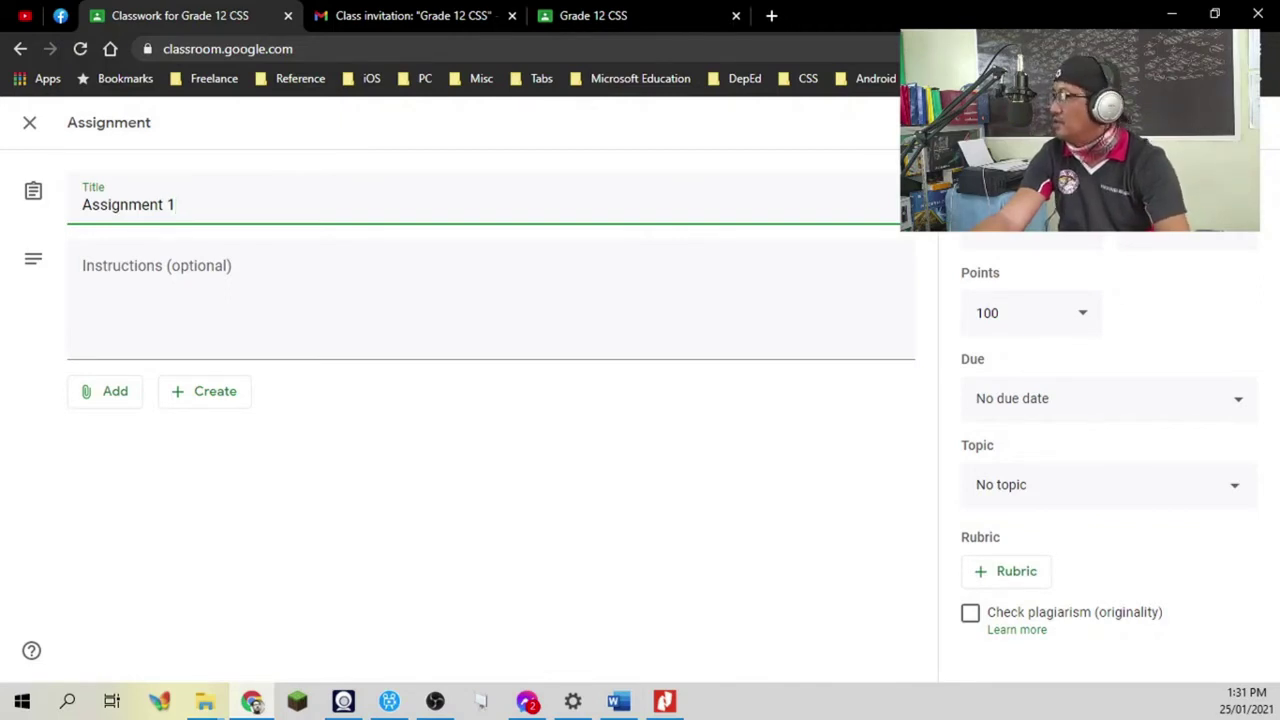
pyautogui.click(366, 317)
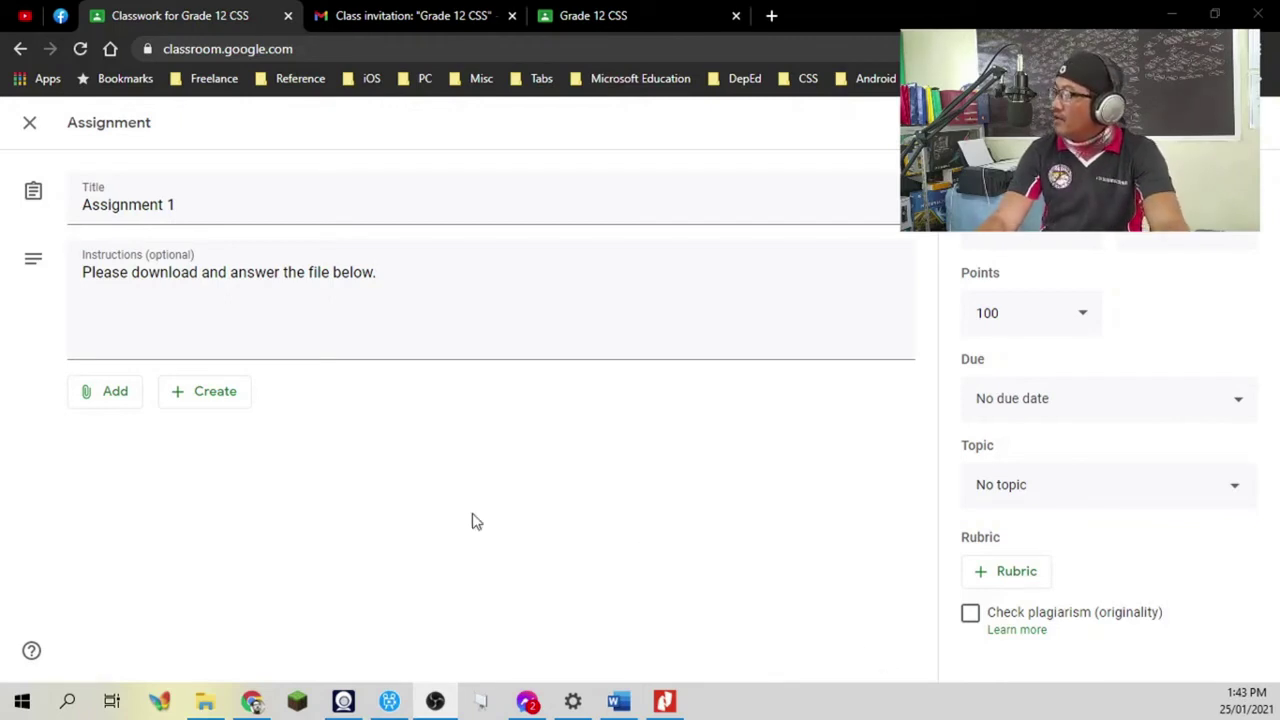
# - Attach the file Etech Q1M1 Activity Sheets.docx to the assignment and open its student access options
pyautogui.click(105, 391)
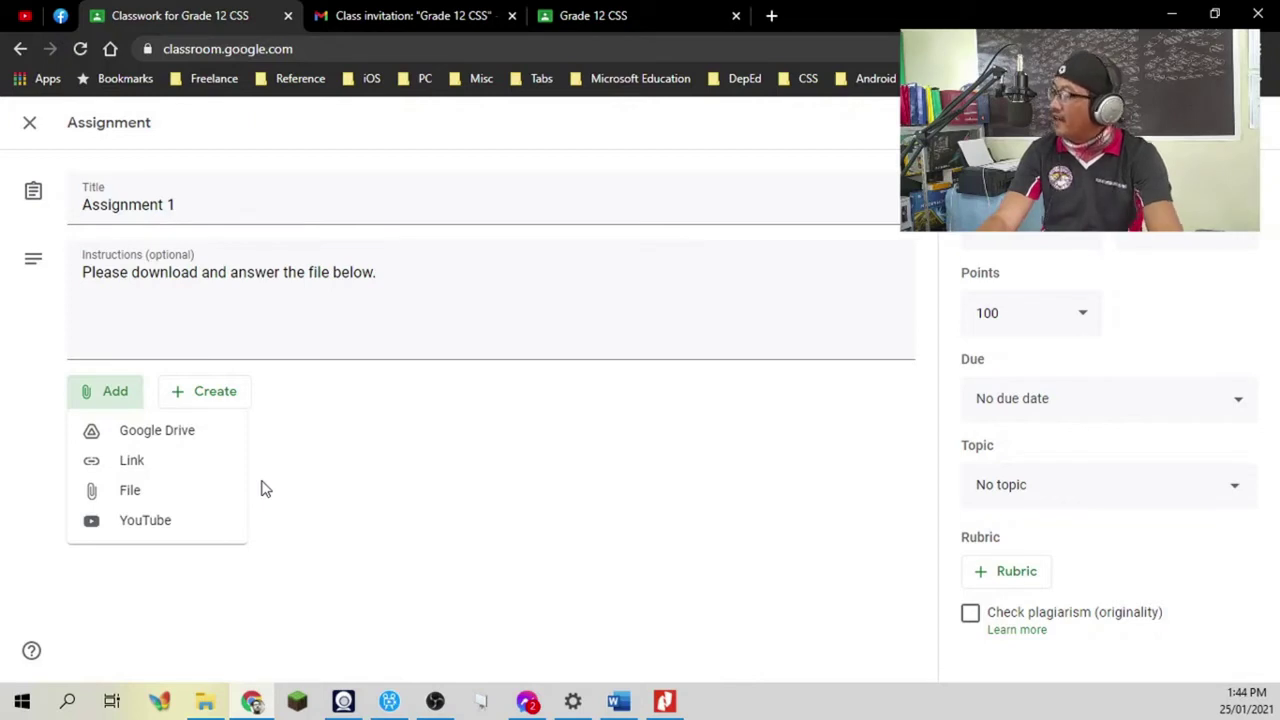
pyautogui.click(143, 492)
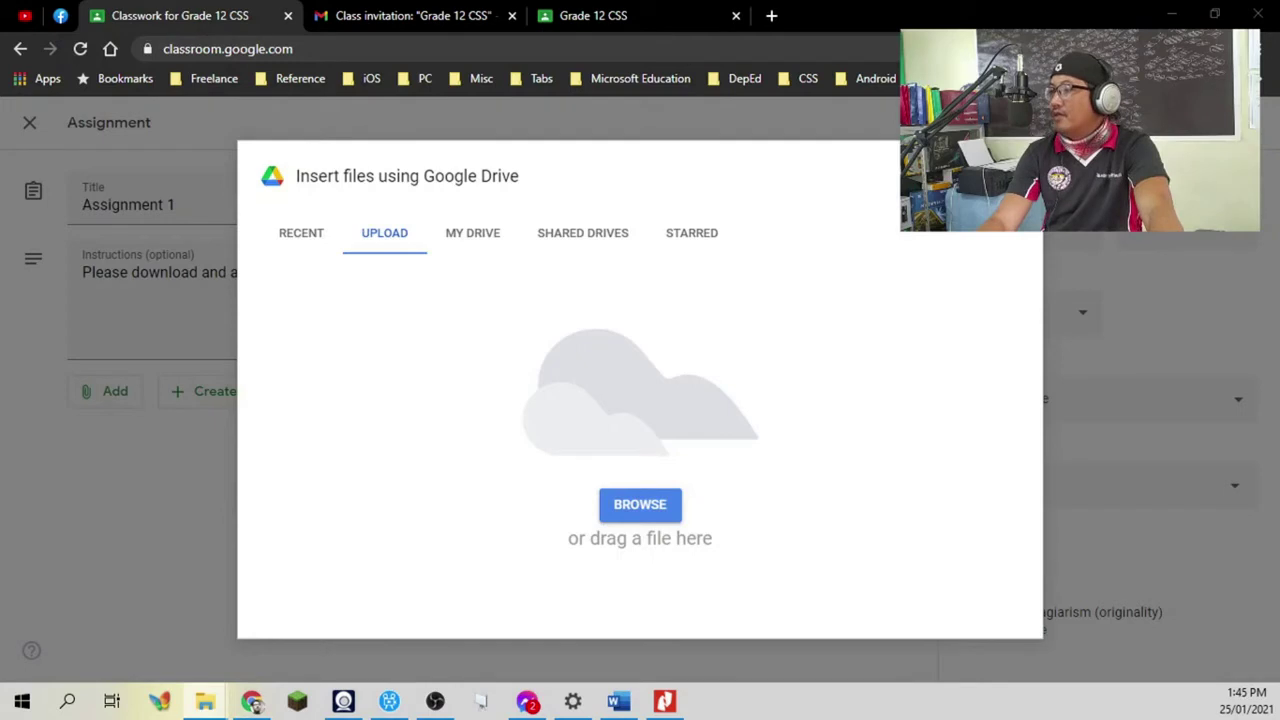
pyautogui.moveTo(1279, 330); pyautogui.dragTo(570, 400)
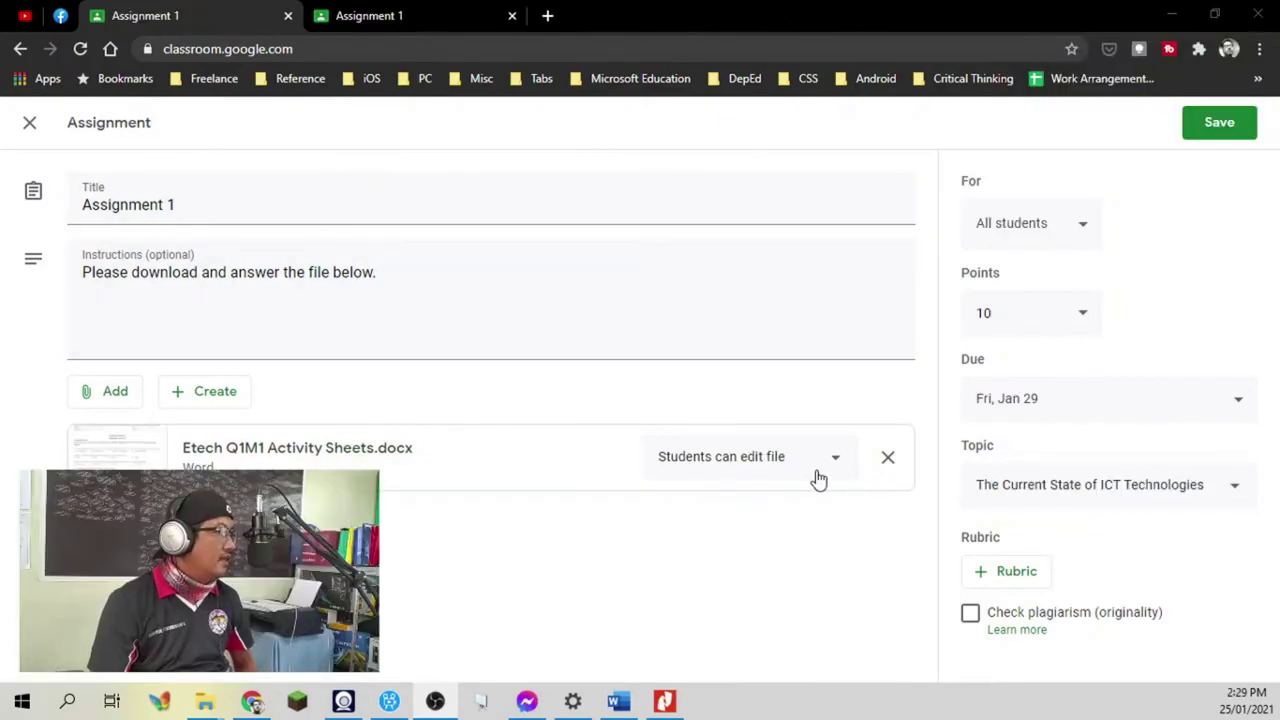
pyautogui.click(832, 469)
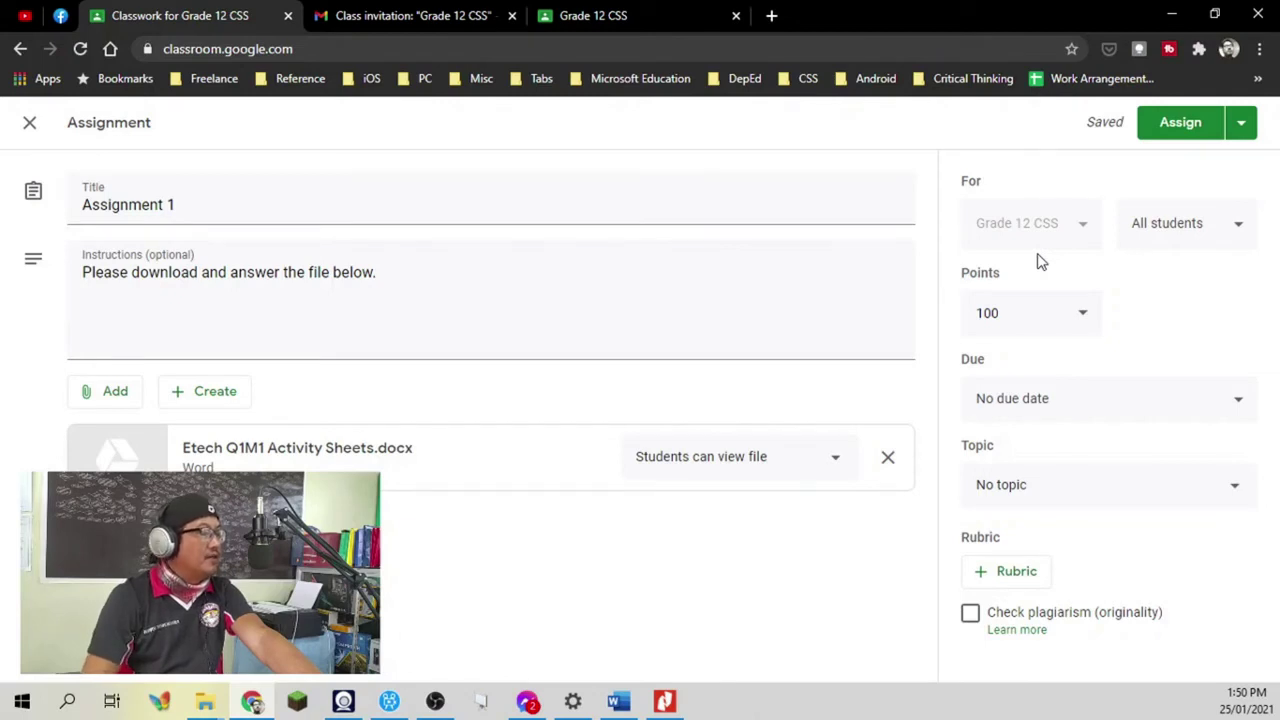
# - Set the assignment's points to 10 and its due date to Jan 29, 2021
pyautogui.click(982, 313)
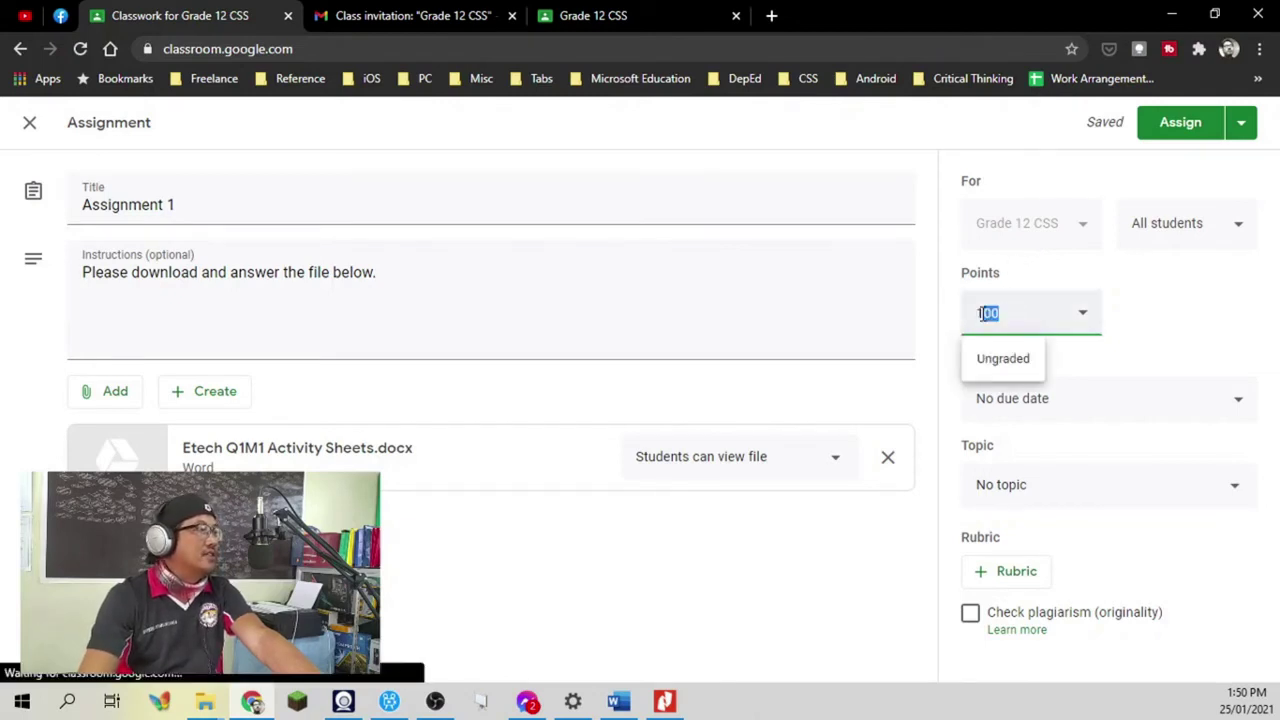
pyautogui.write('10')
pyautogui.click(1148, 456)
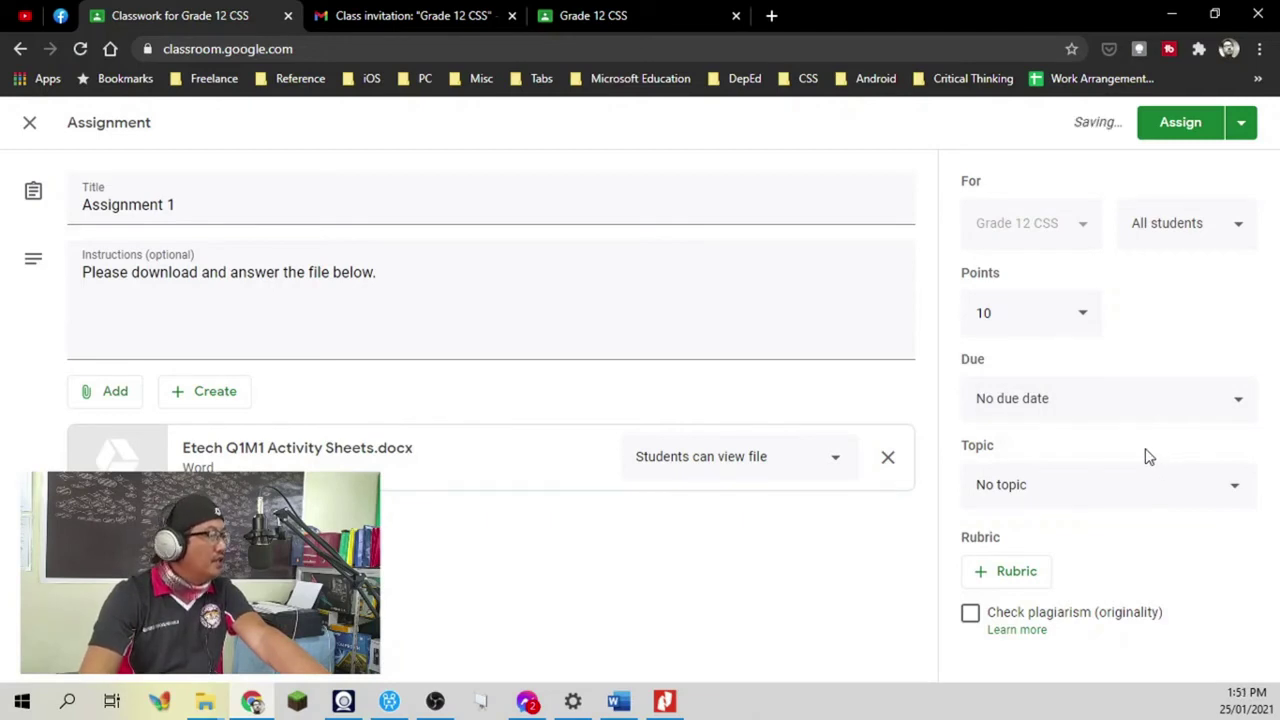
pyautogui.click(1124, 420)
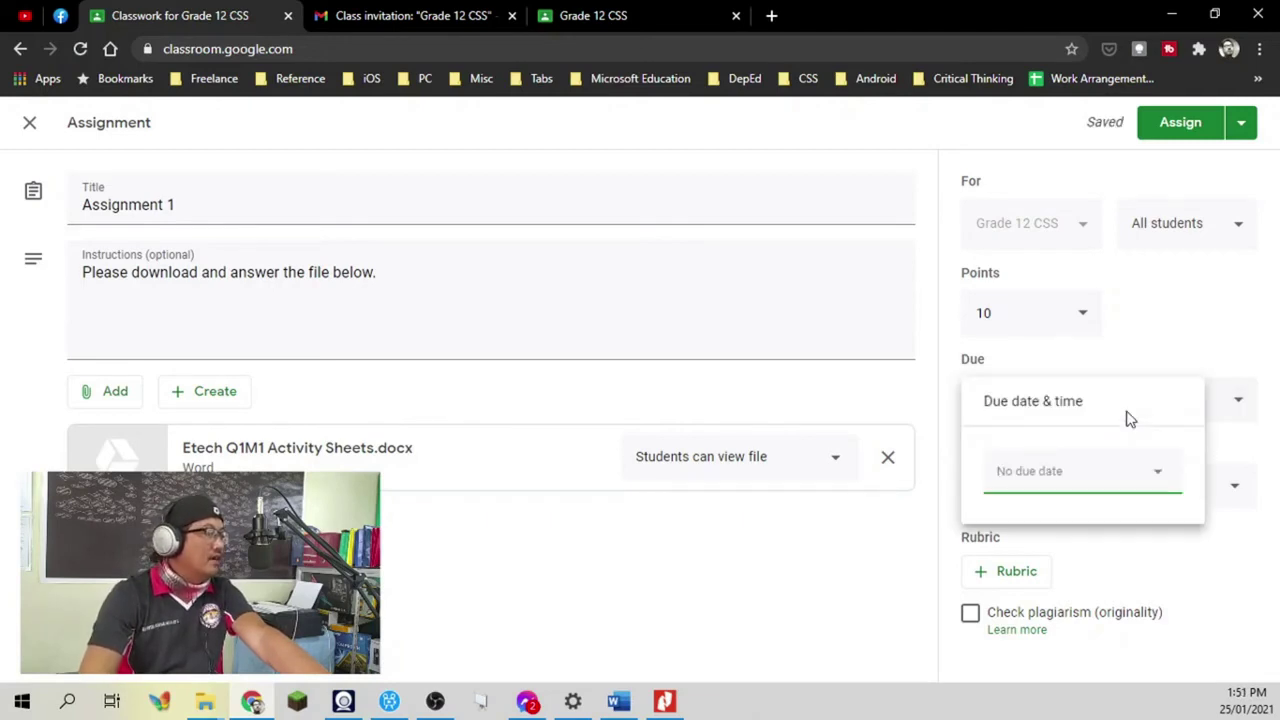
pyautogui.click(1040, 477)
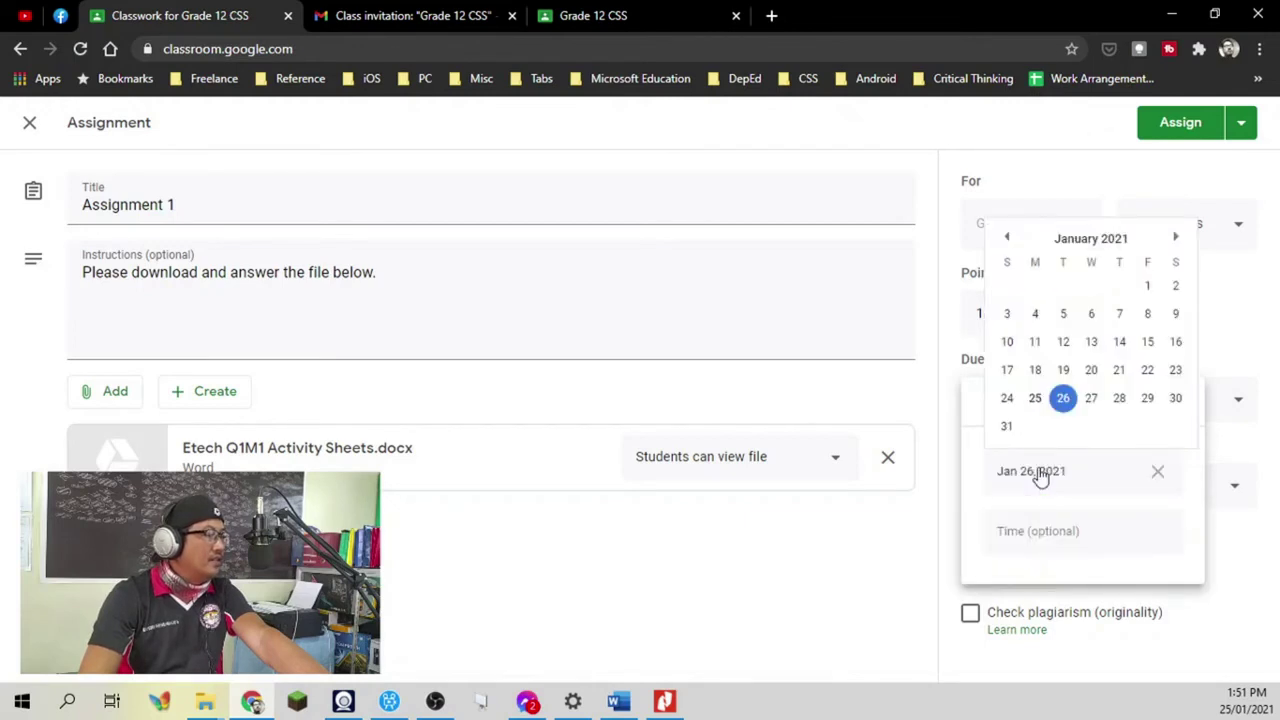
pyautogui.click(1147, 398)
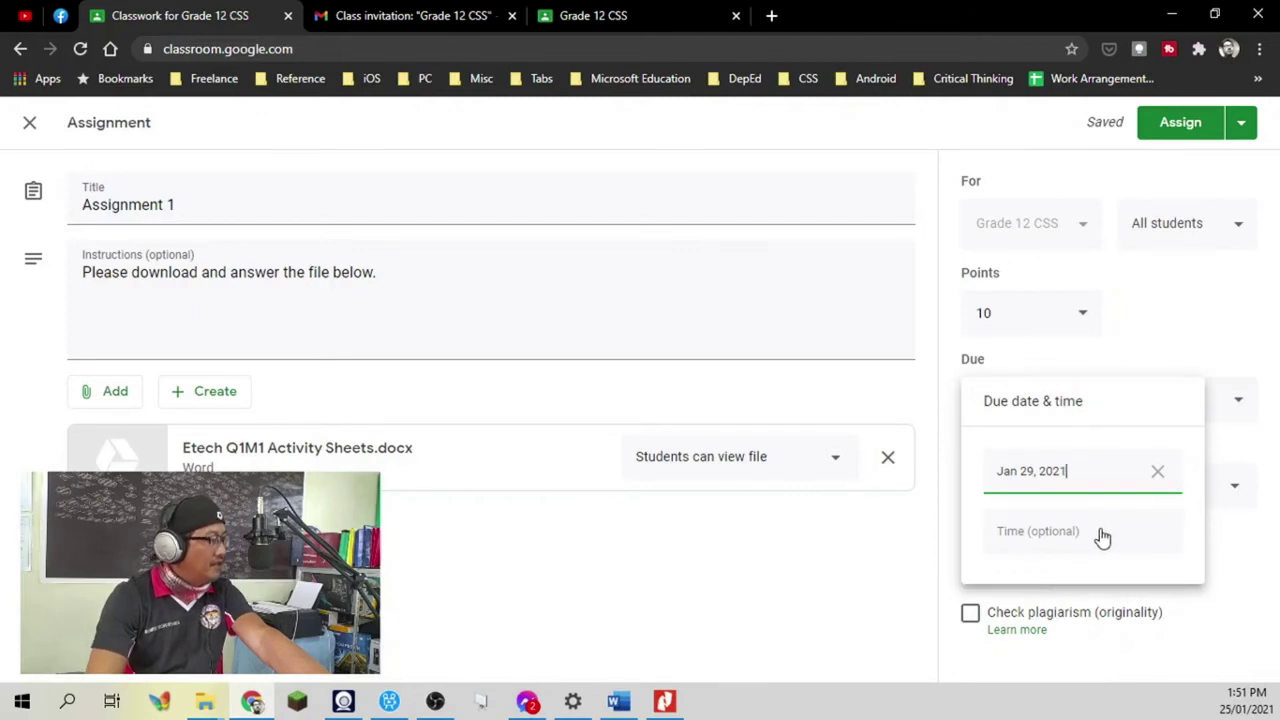
pyautogui.click(1177, 320)
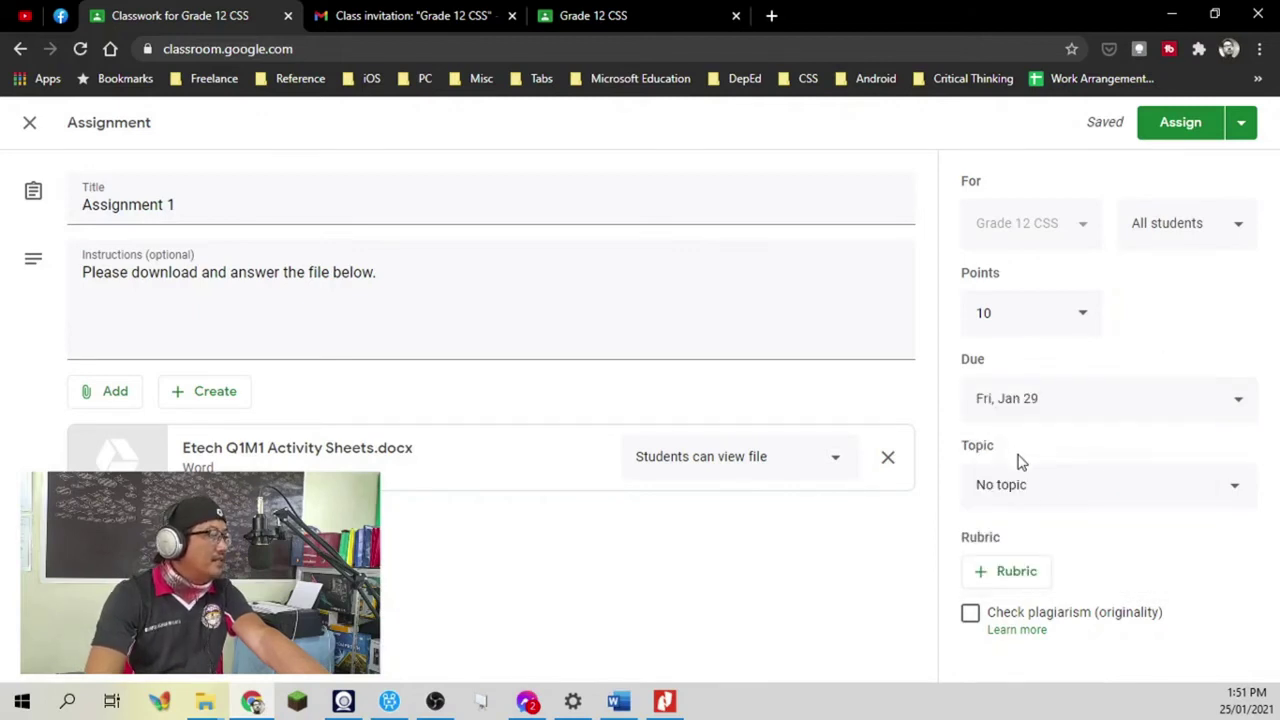
# - File the assignment under the topic "The Current State of ICT Technologies" and assign it to all students
pyautogui.click(1210, 492)
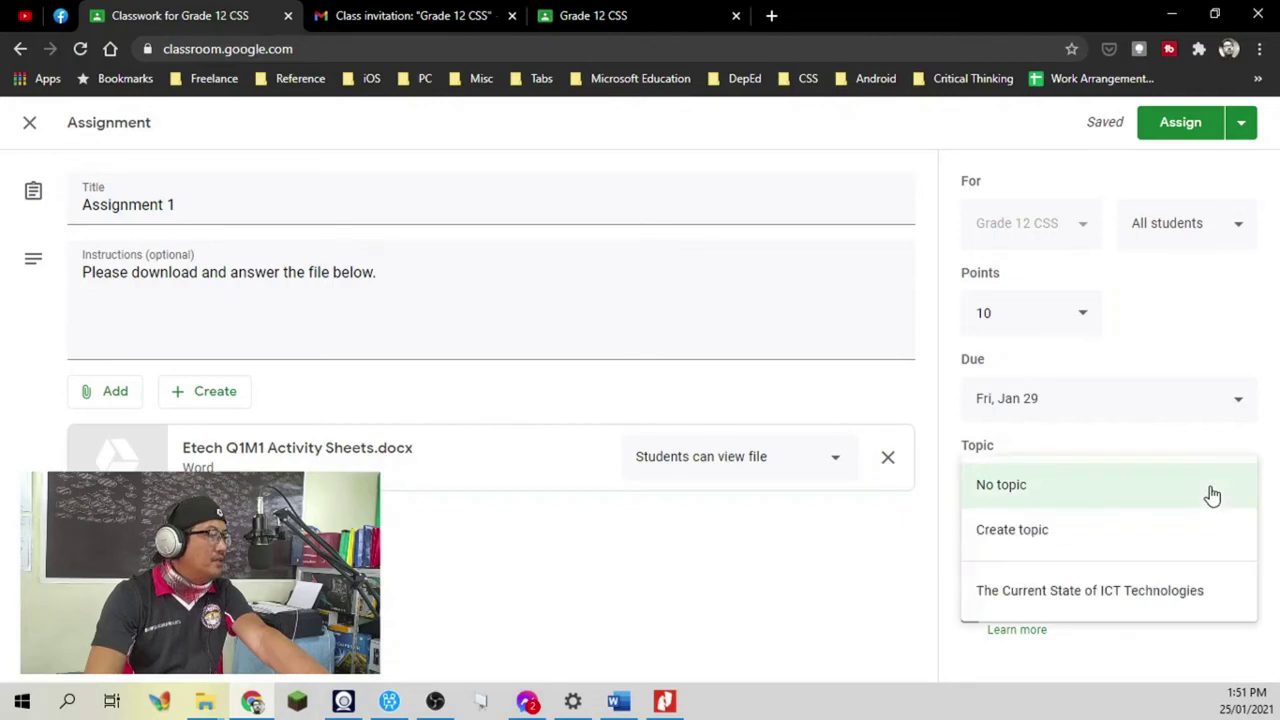
pyautogui.click(1018, 606)
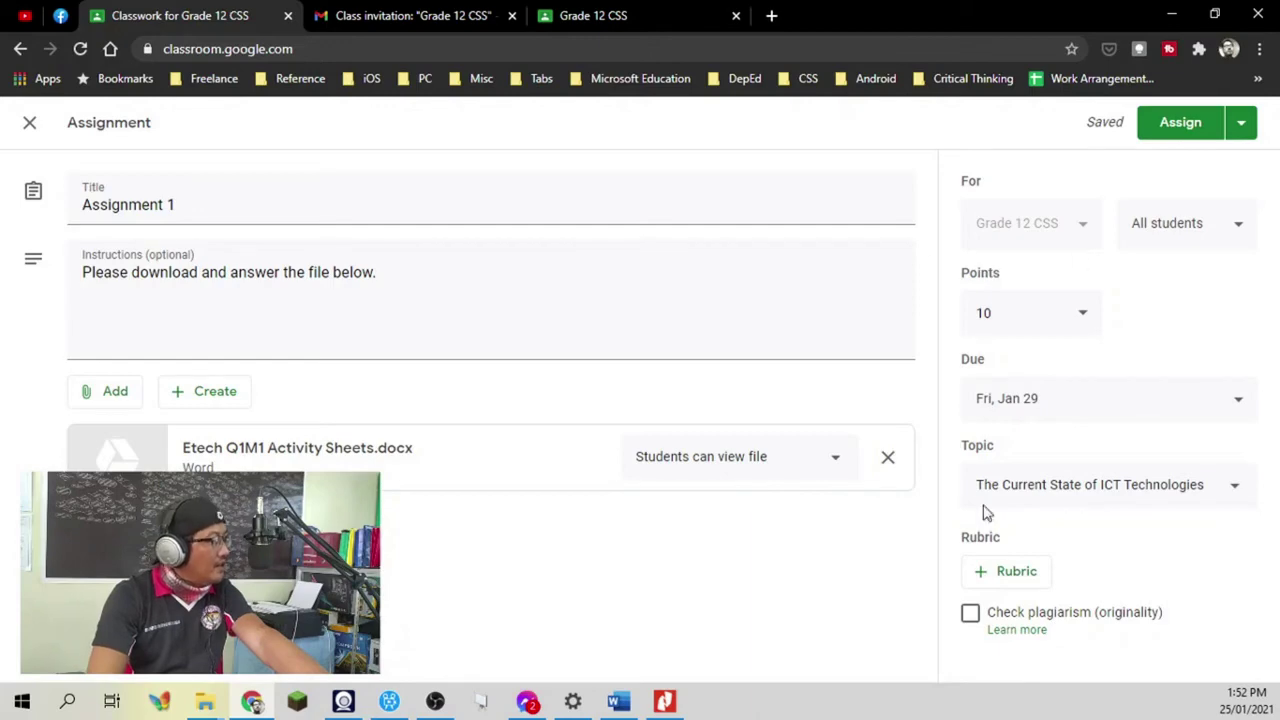
pyautogui.click(1181, 135)
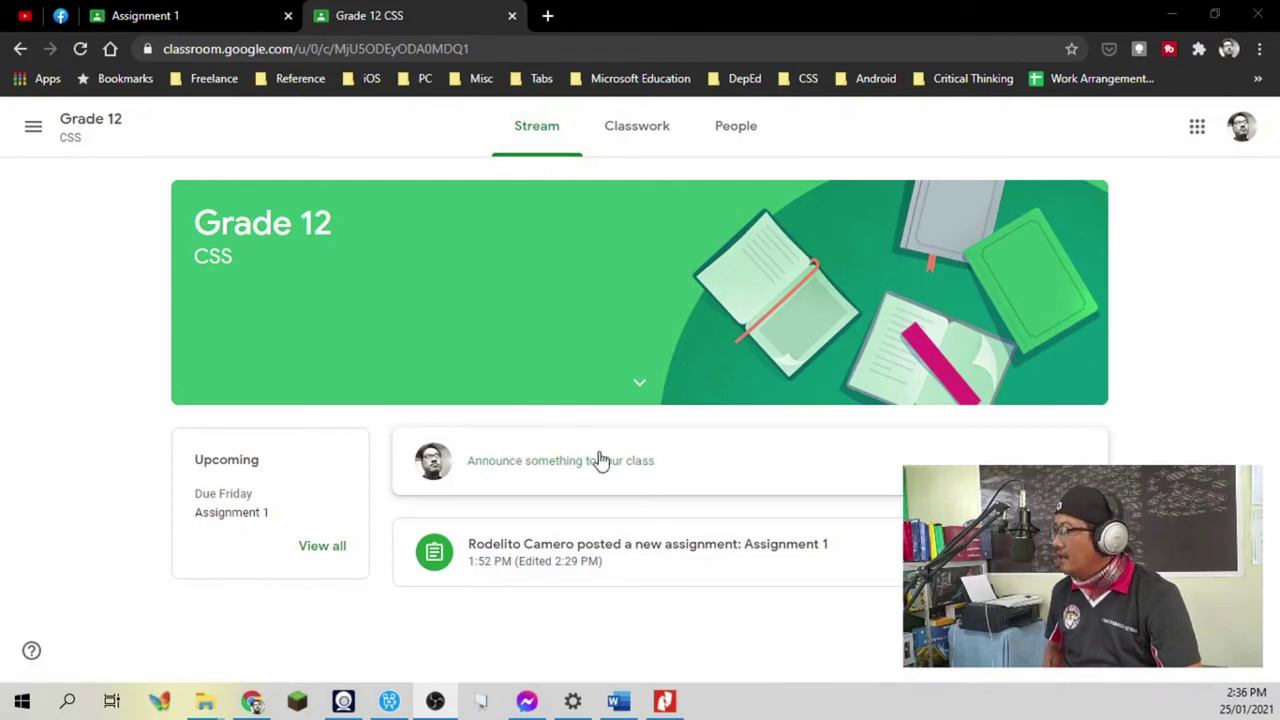
# - Open Assignment 1 from the student's class stream and examine its attached activity sheet, including opening it with Google Docs
pyautogui.click(691, 562)
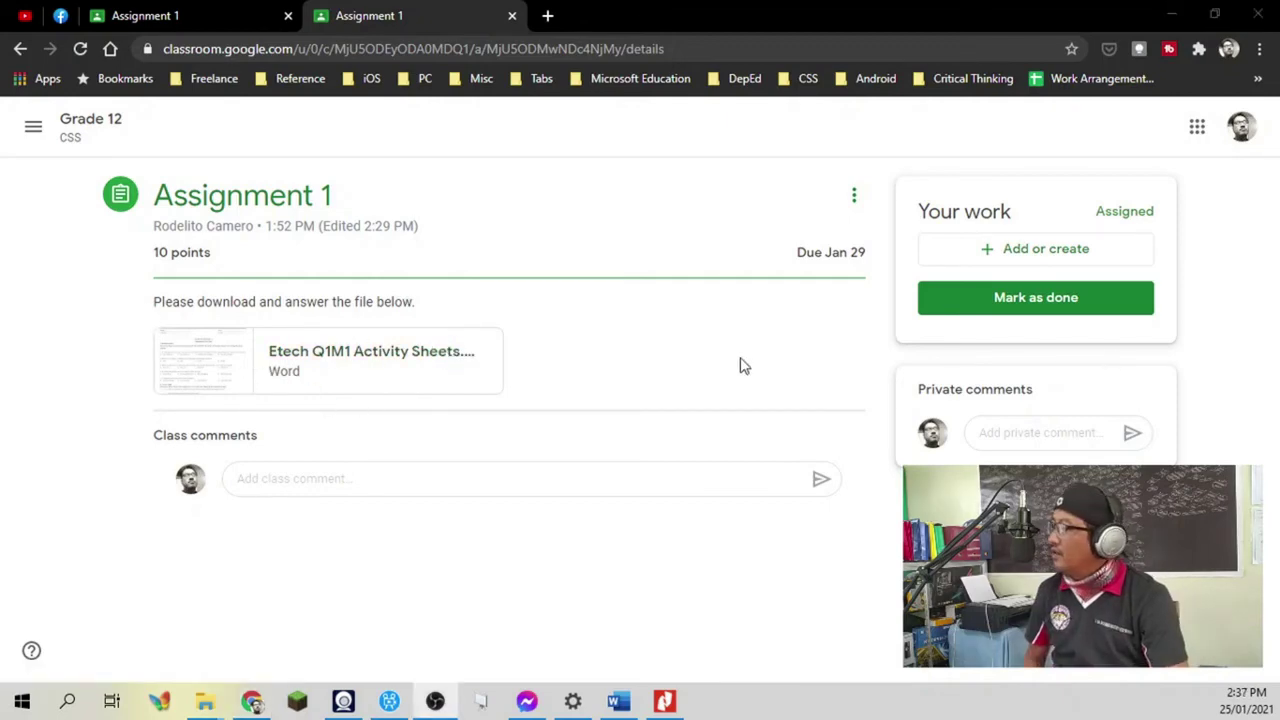
pyautogui.click(443, 368)
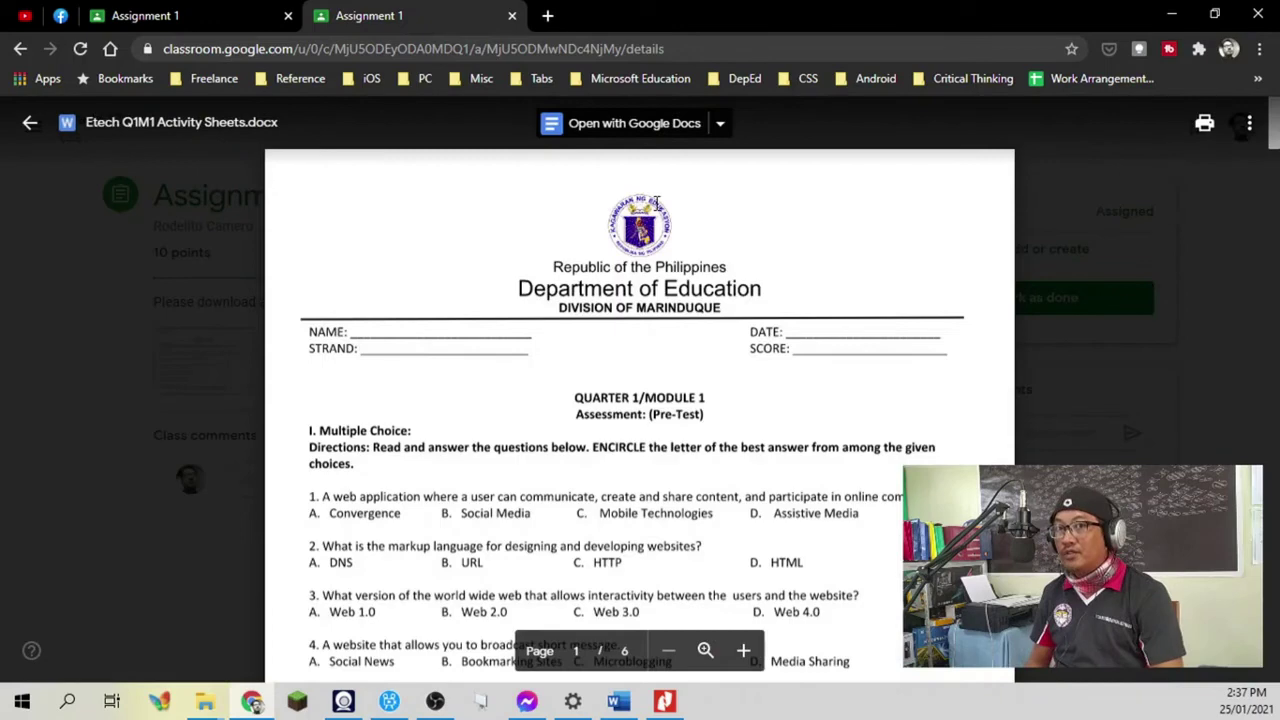
pyautogui.click(600, 124)
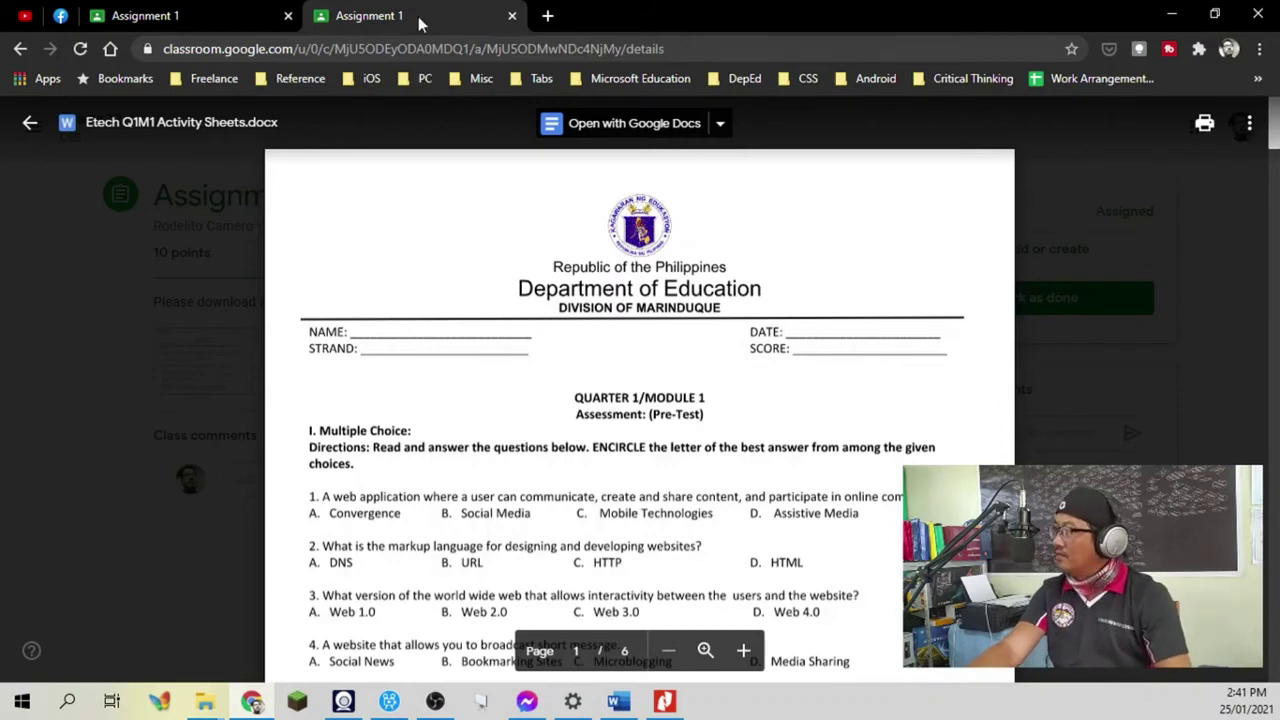
pyautogui.press('Escape')
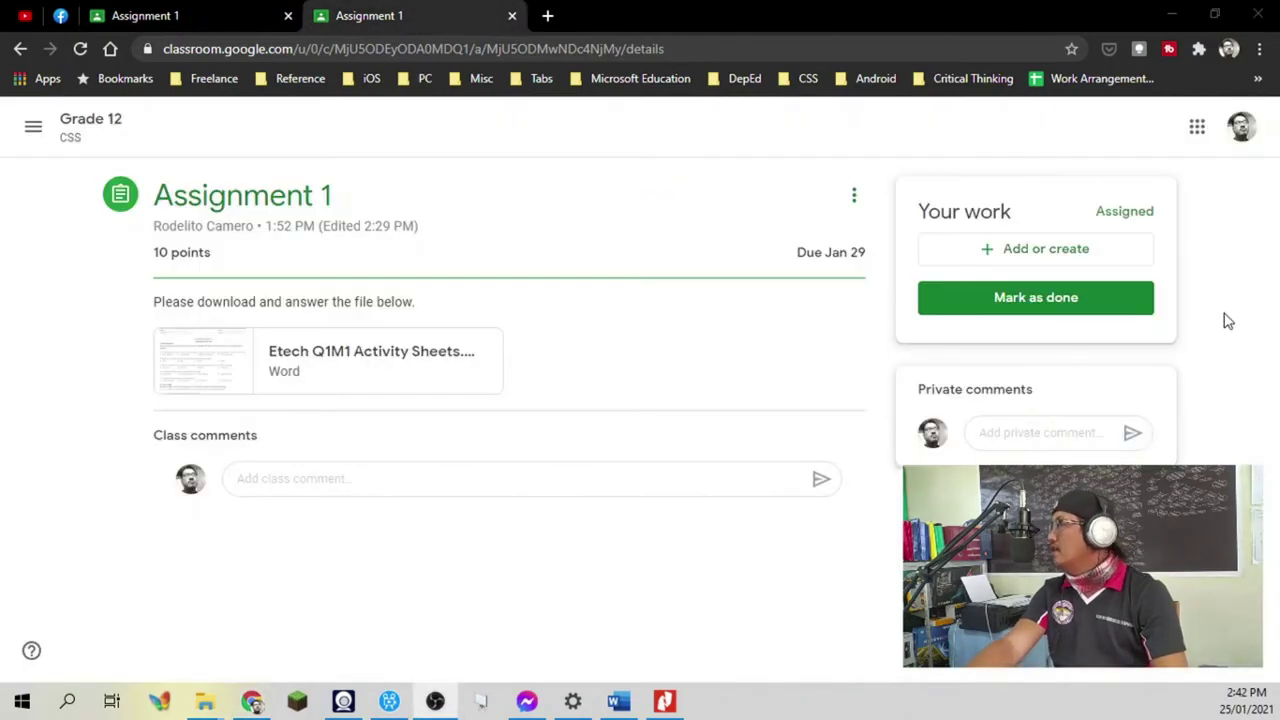
# - Upload the student's answered Etech Q1M1 Activity Sheets document as work for Assignment 1 and turn it in
pyautogui.click(1118, 252)
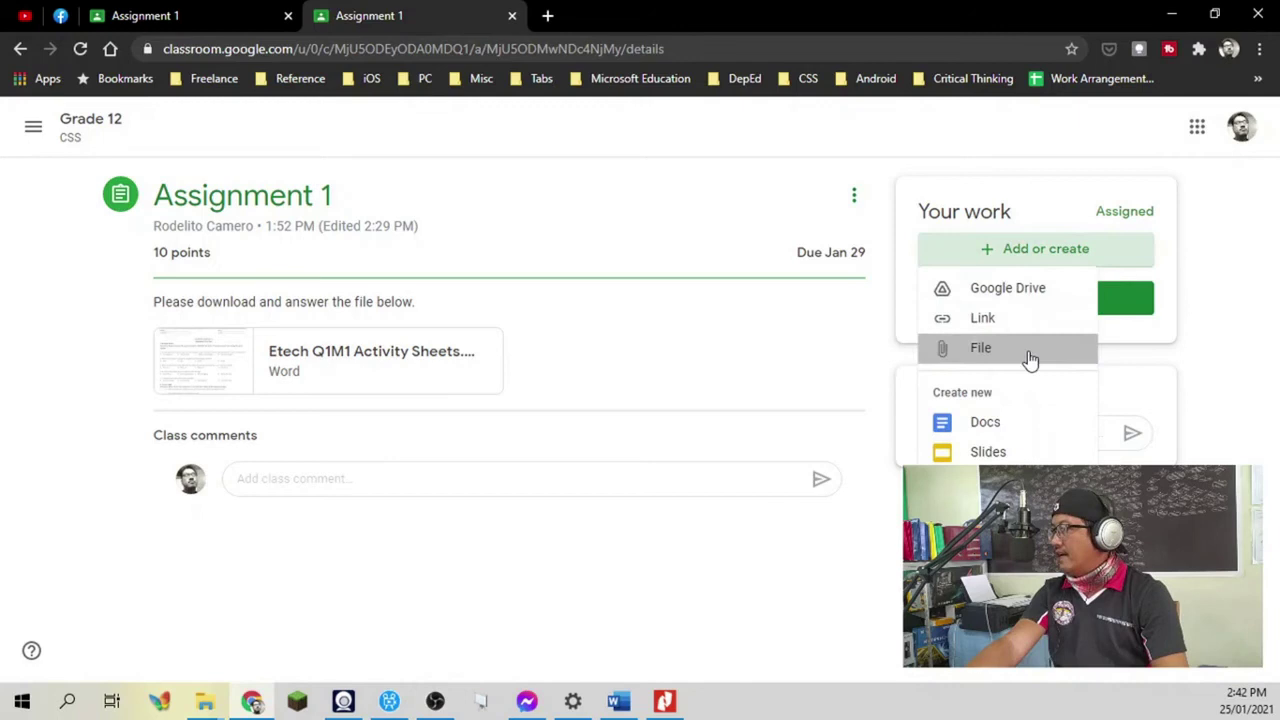
pyautogui.click(1030, 357)
pyautogui.moveTo(1244, 262); pyautogui.dragTo(791, 403)
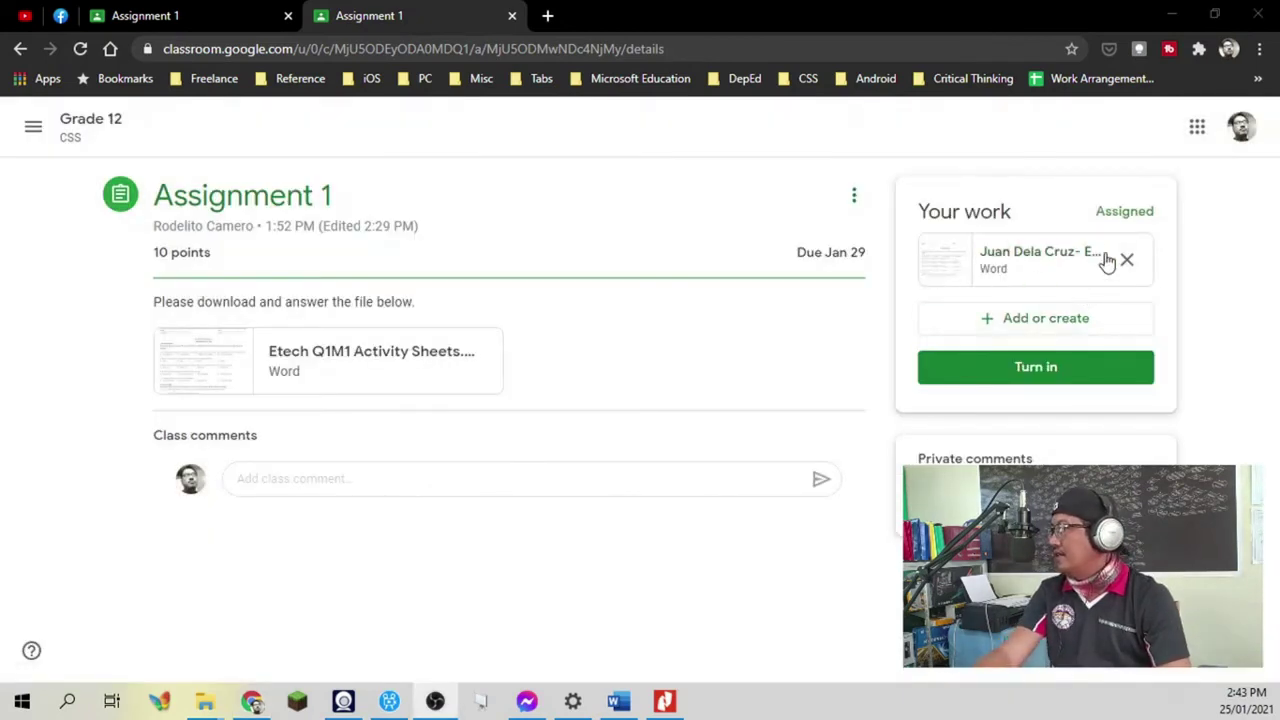
pyautogui.click(1052, 378)
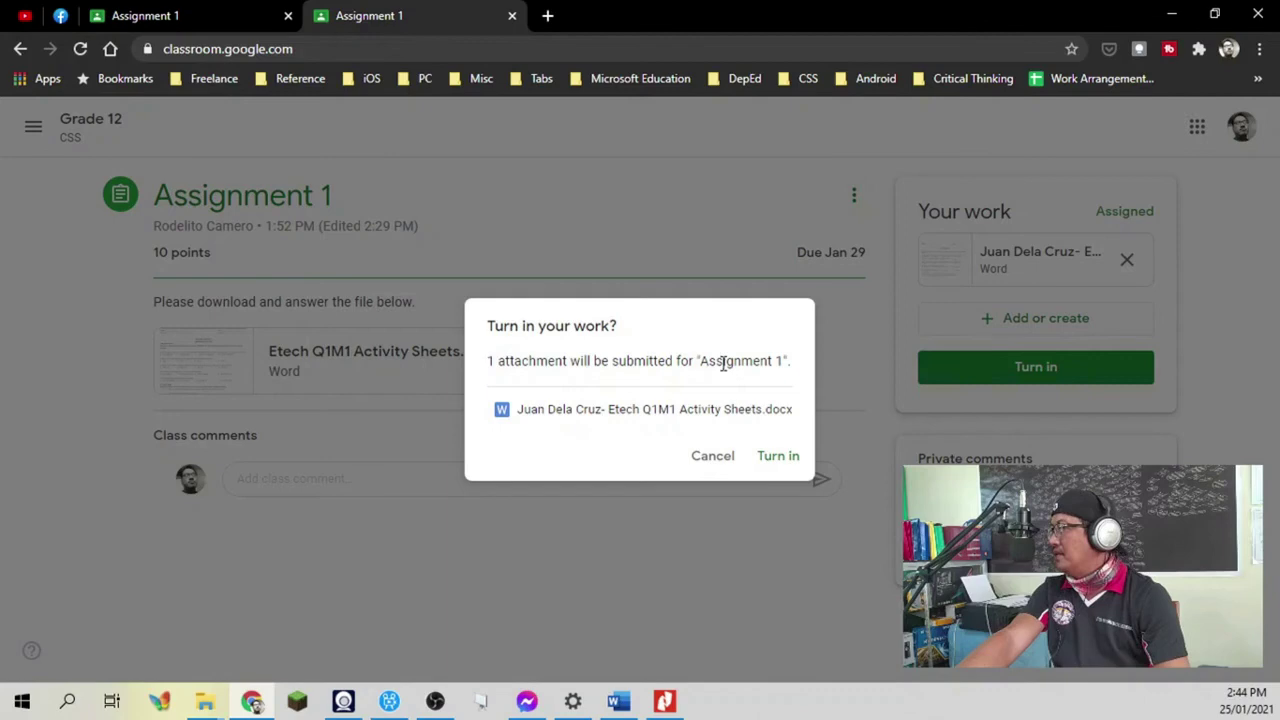
pyautogui.click(775, 457)
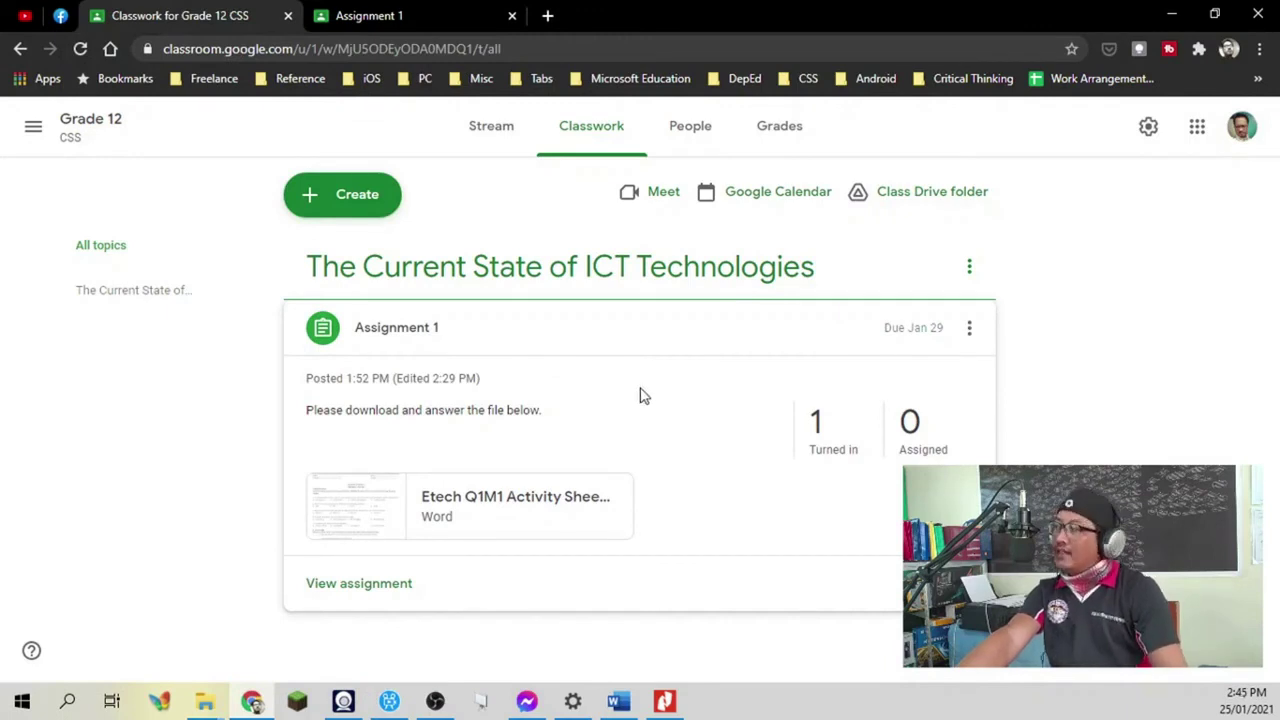
# - Open the turned-in work for Assignment 1 as the teacher and grade the student's submission 8 out of 10
pyautogui.click(820, 446)
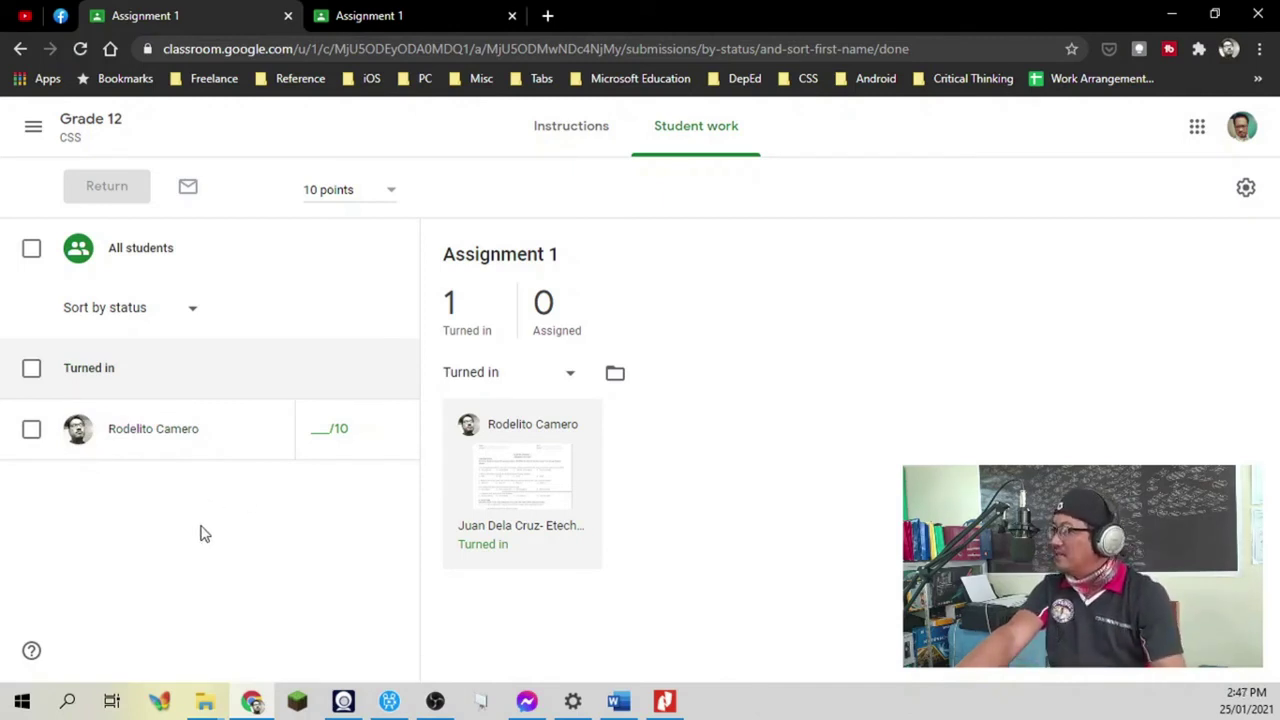
pyautogui.click(560, 558)
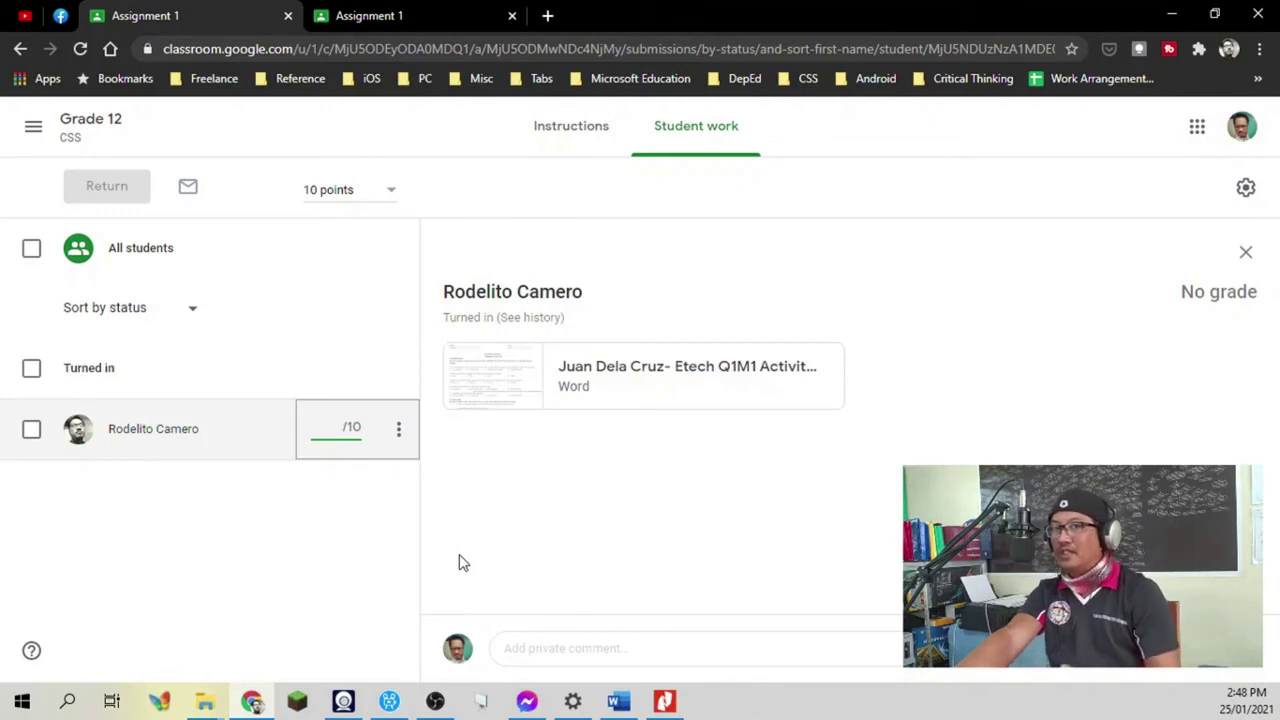
pyautogui.write('8')
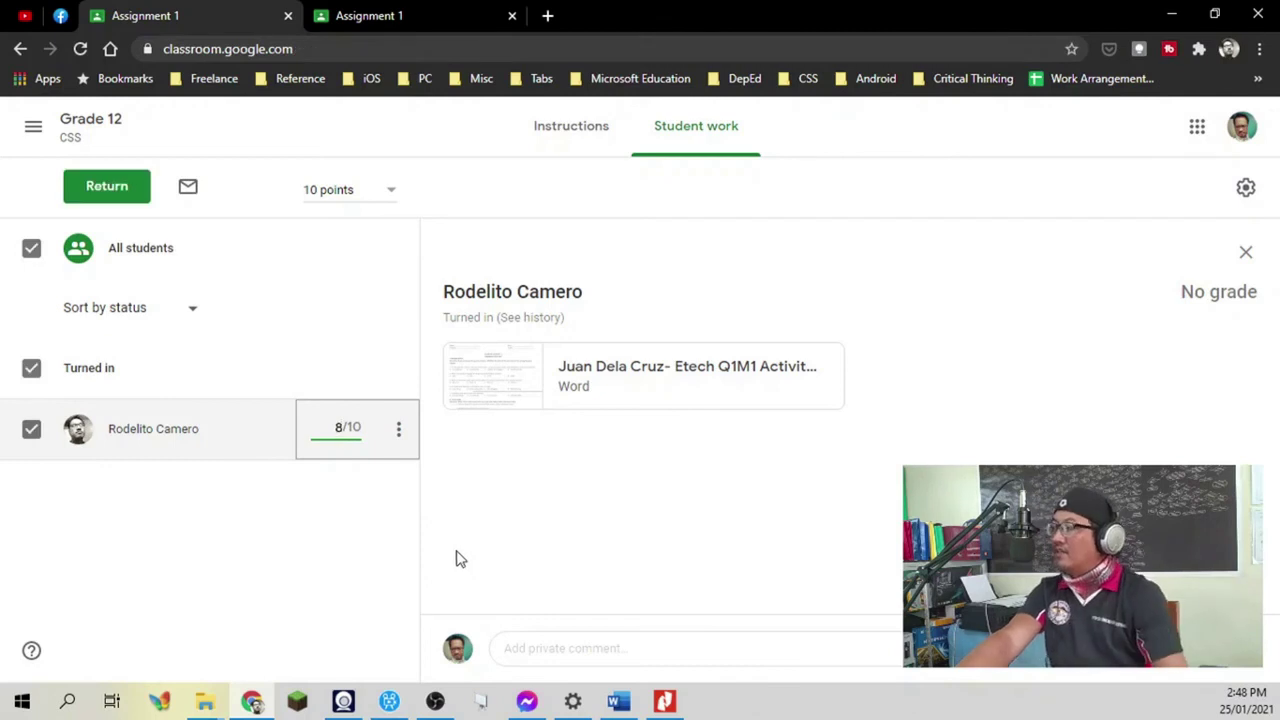
pyautogui.click(373, 522)
# - Return the graded Assignment 1 submission to the student without a private comment
pyautogui.click(398, 429)
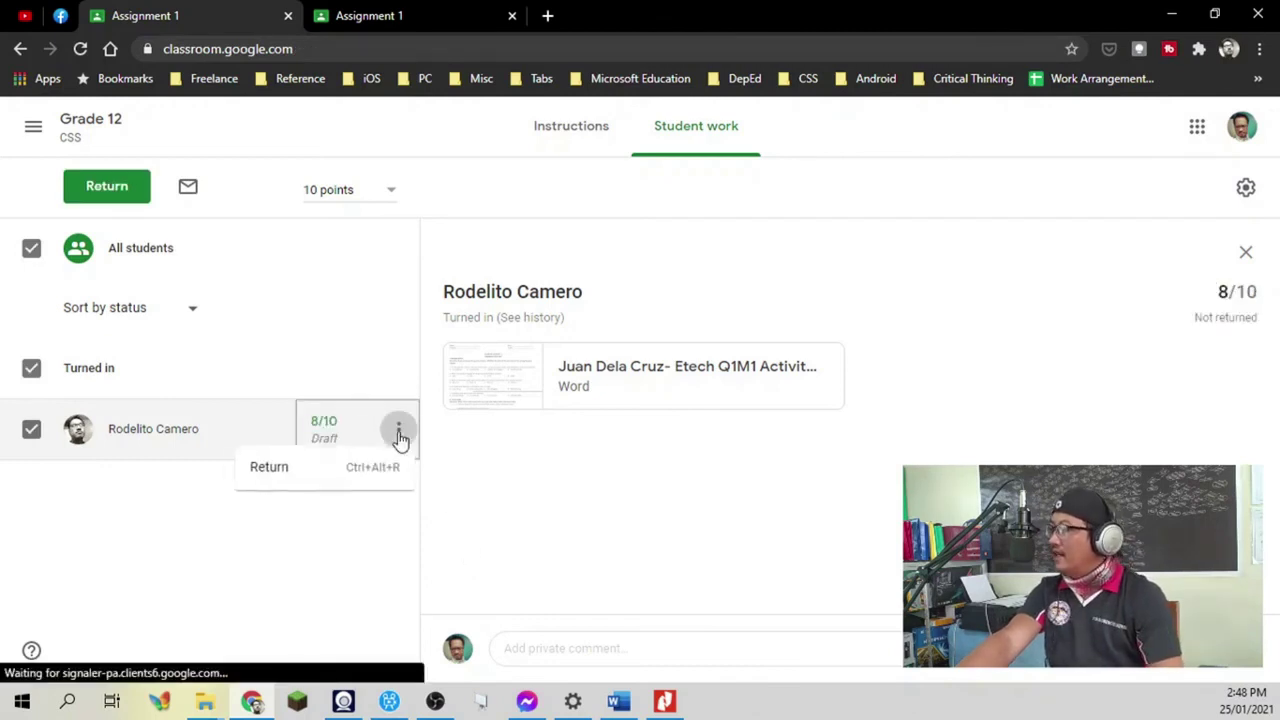
pyautogui.click(331, 470)
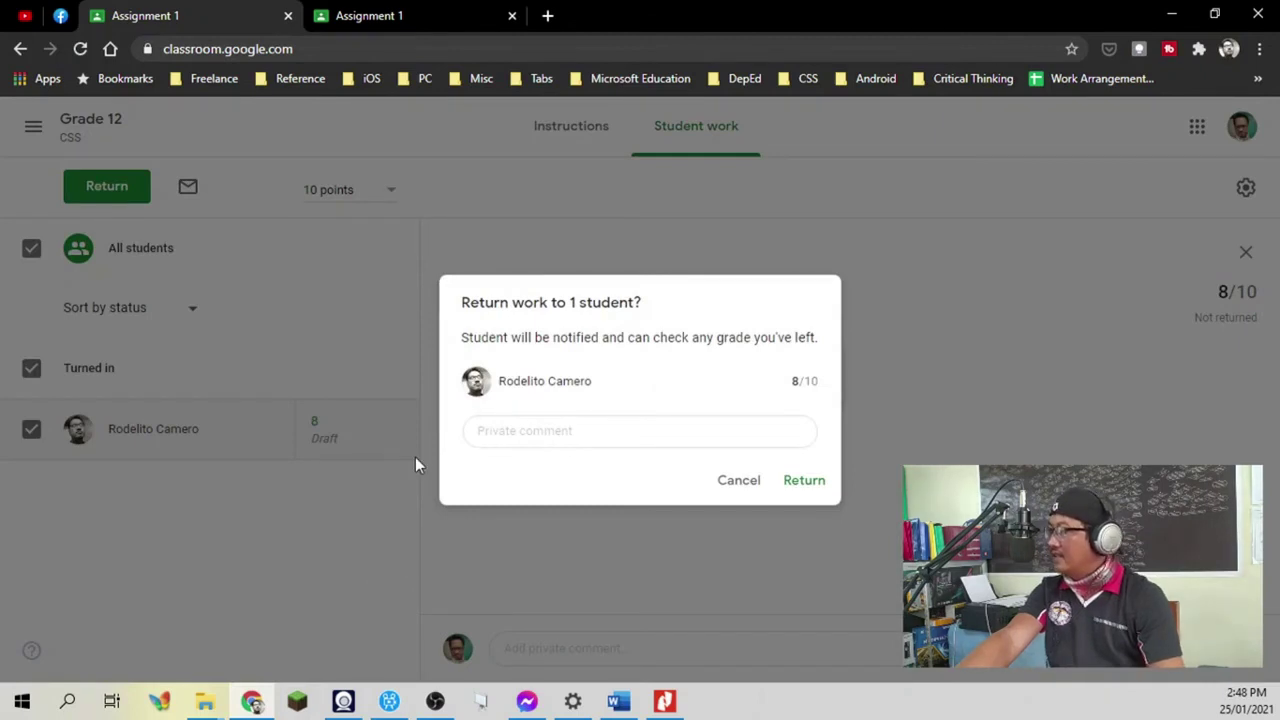
pyautogui.click(583, 429)
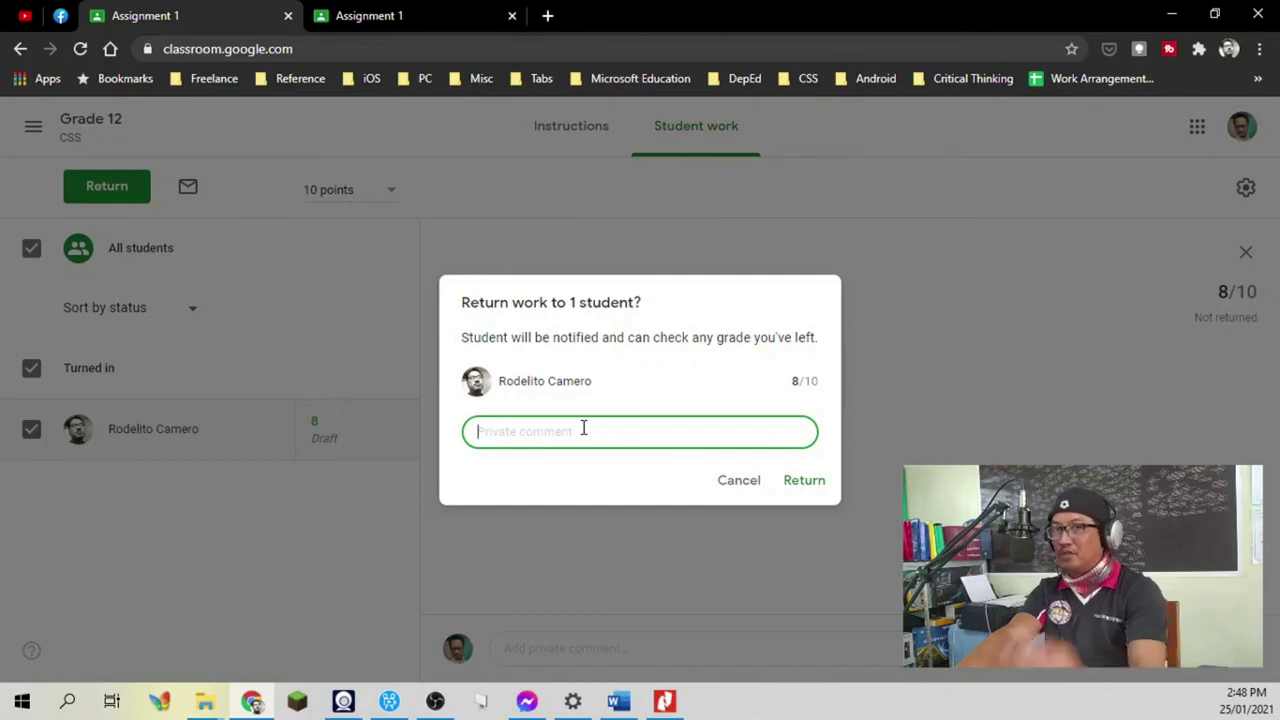
pyautogui.click(806, 484)
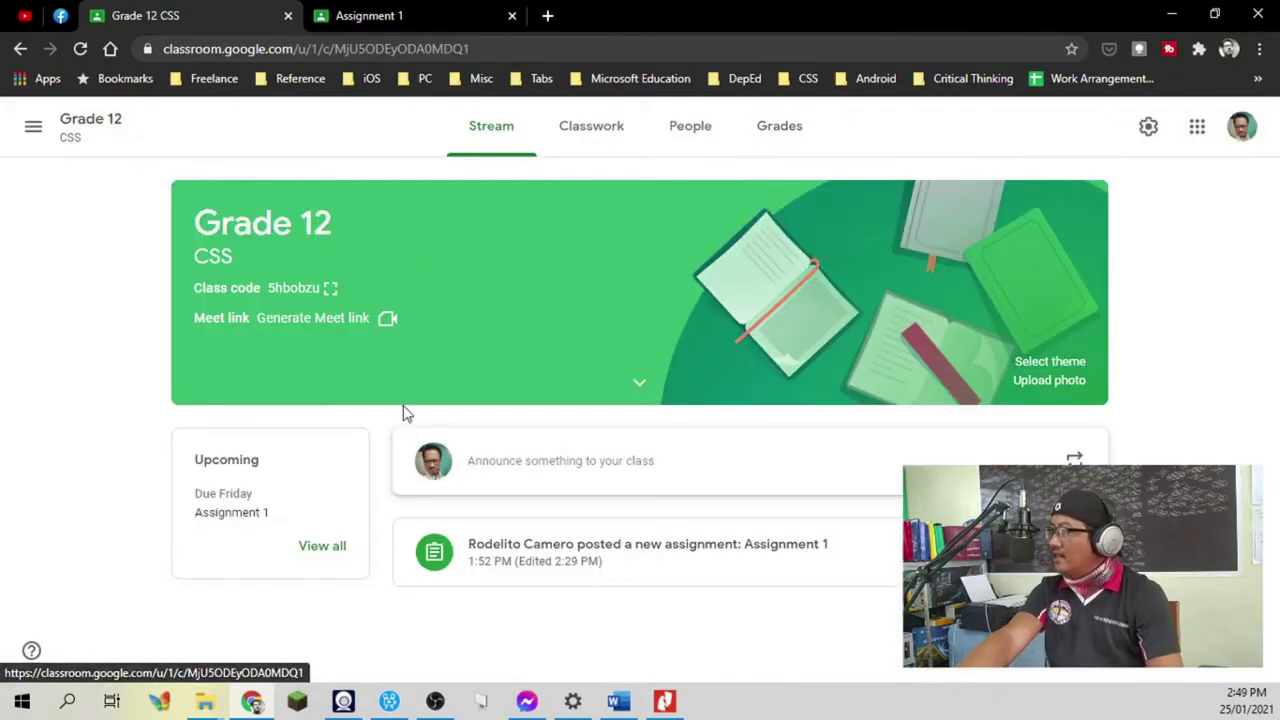
# - Open the gradebook of the Grade 12 CSS class
pyautogui.click(792, 133)
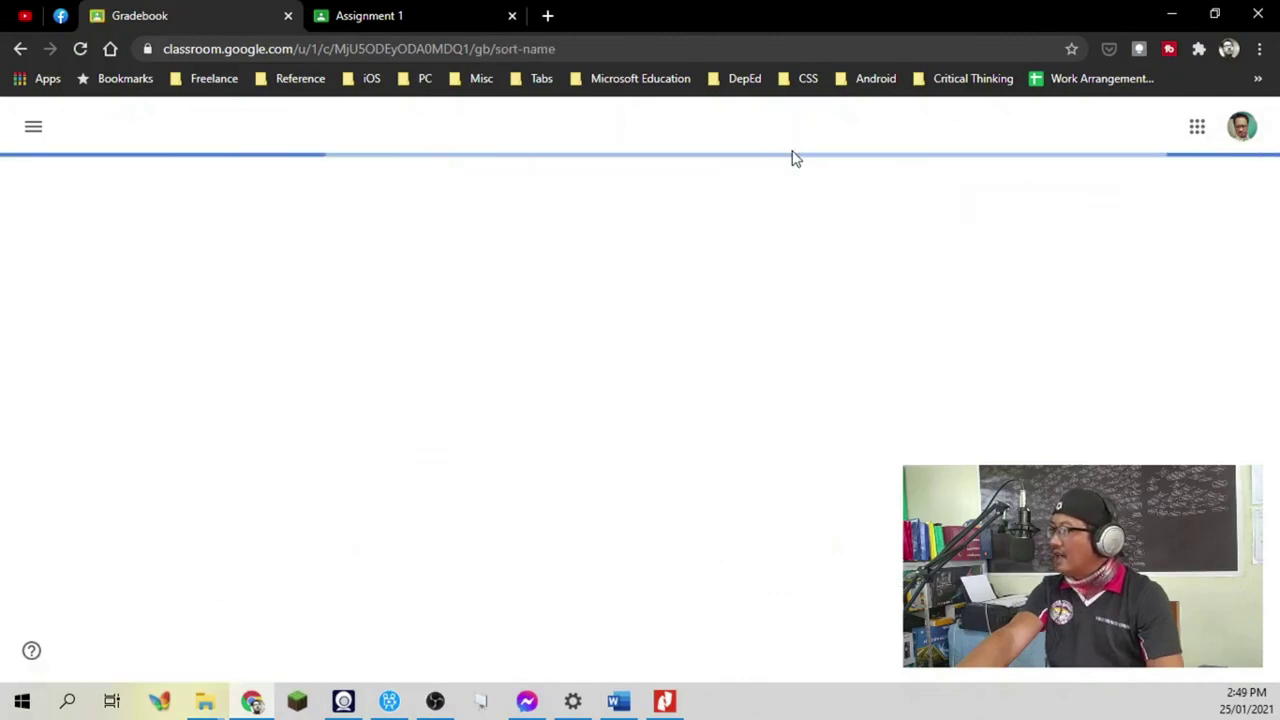